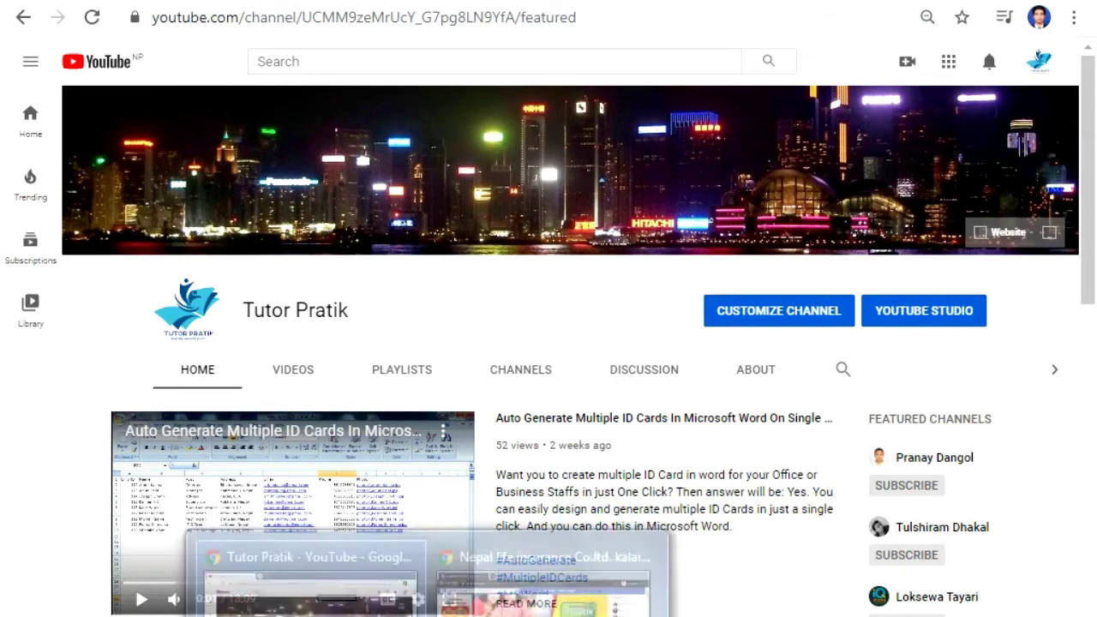
- Switch to the Incognito browser window showing the Nepal life insurance Co.ltd. kalaiya Branch page
click(540, 563)
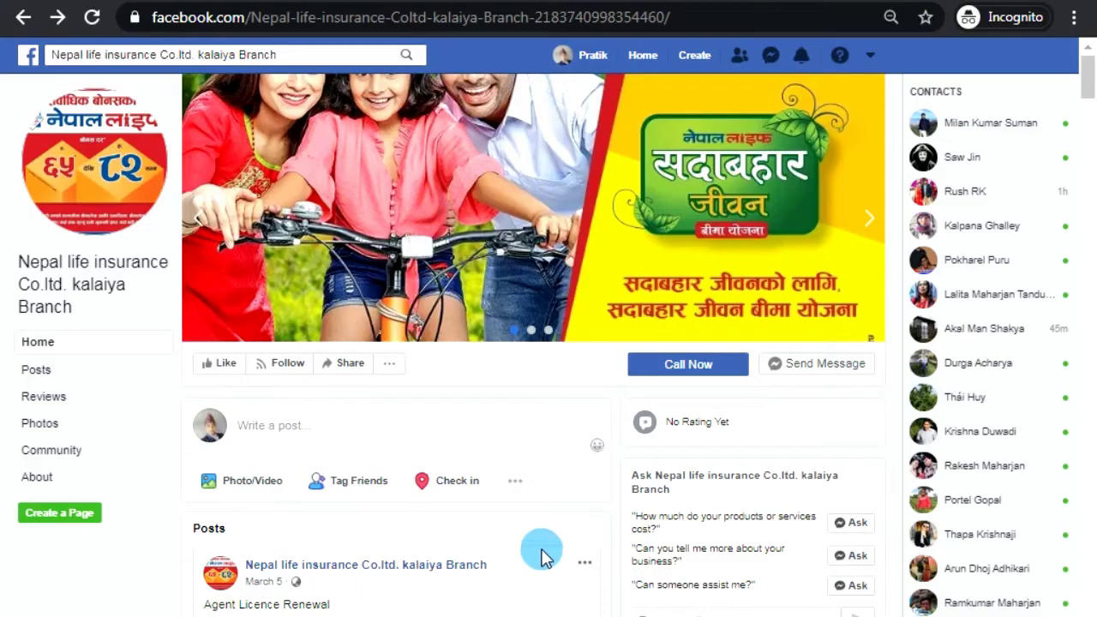
click(825, 369)
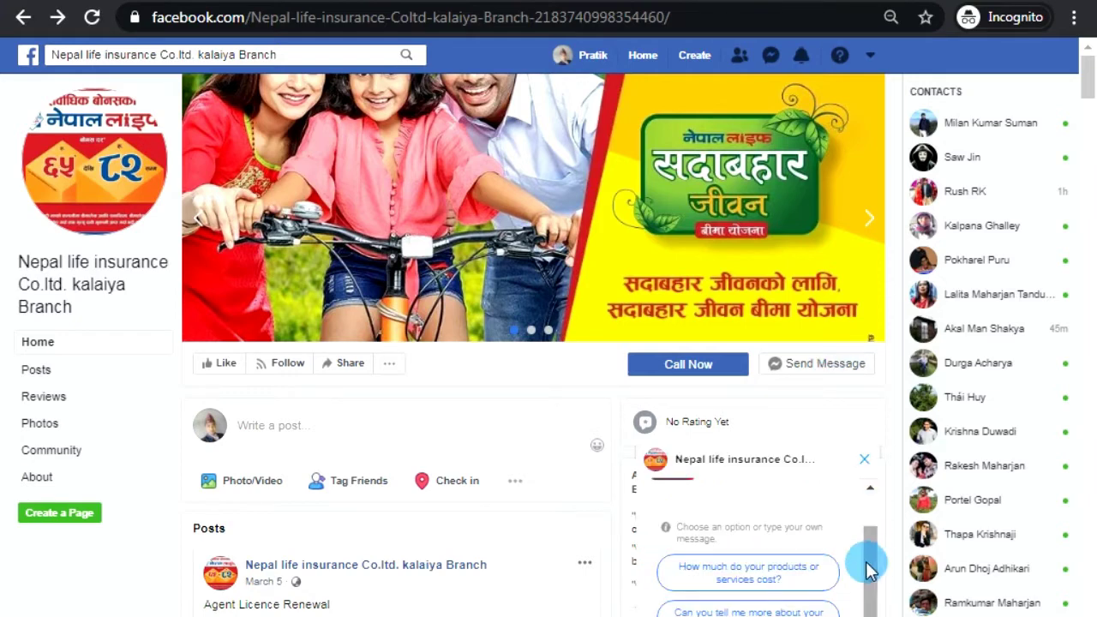
scroll(869, 570, down, 2)
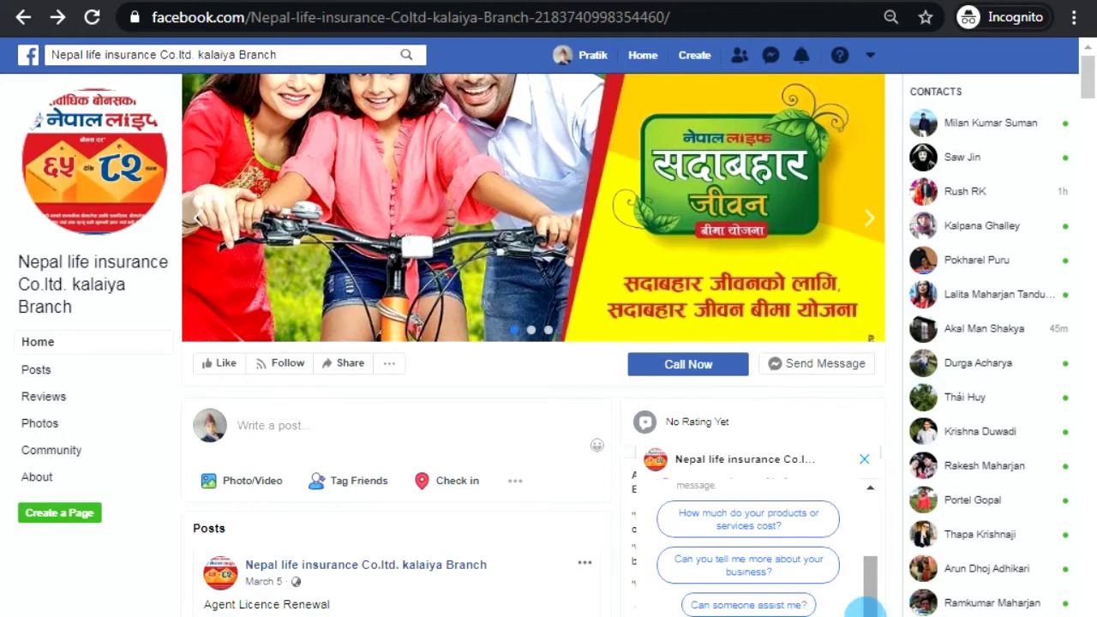
click(739, 573)
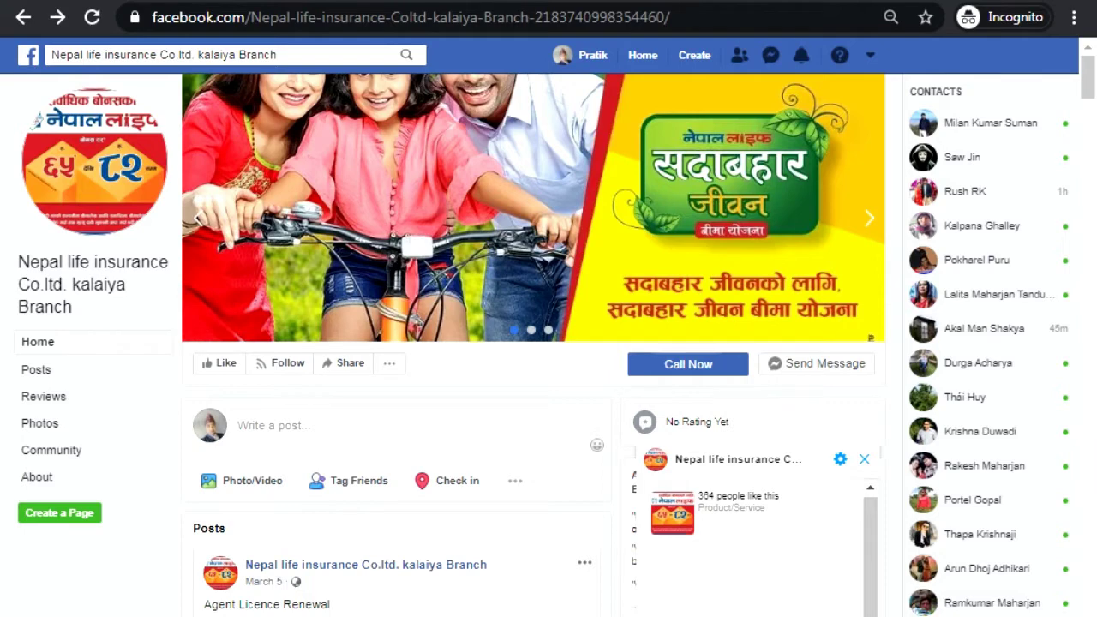
click(867, 463)
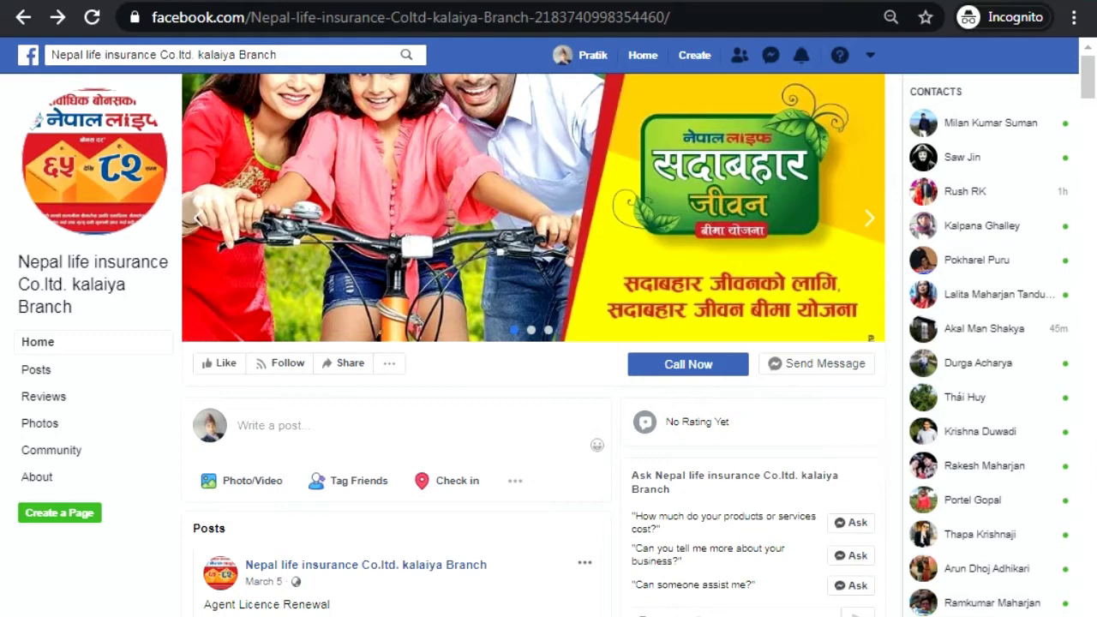
- Open the PSC Nepal Preparation page's Messaging settings and scroll down to General Settings
click(311, 572)
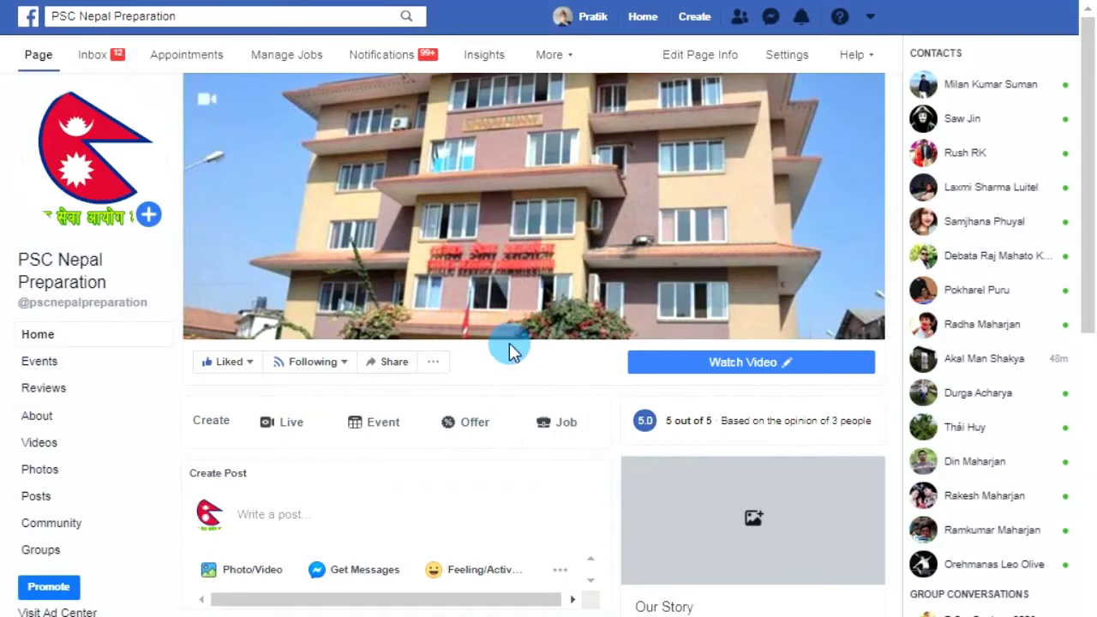
click(785, 57)
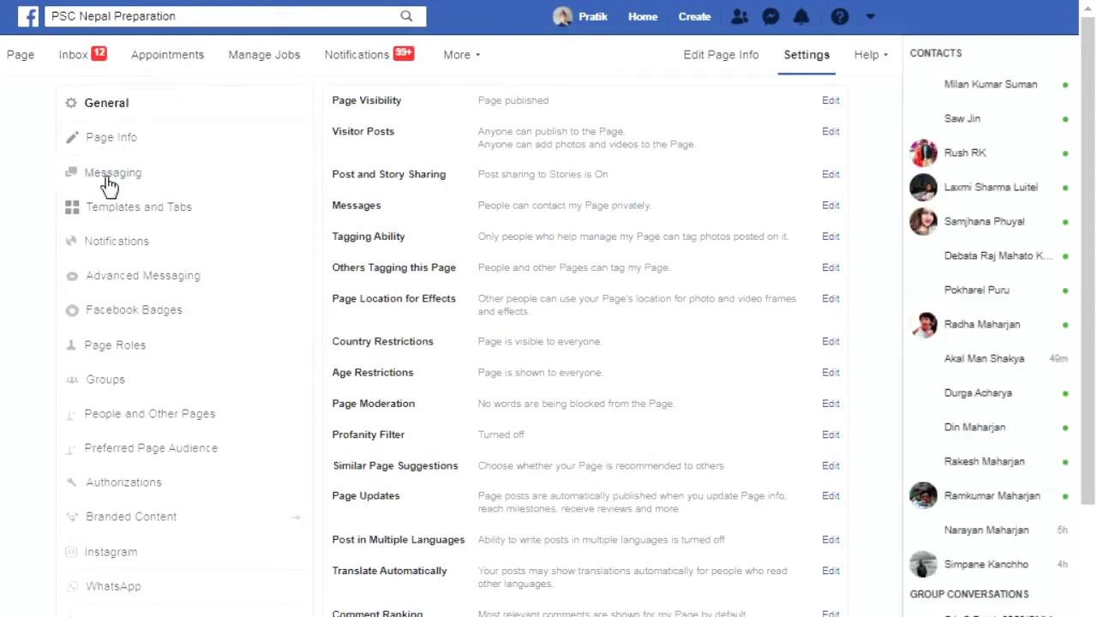
click(109, 180)
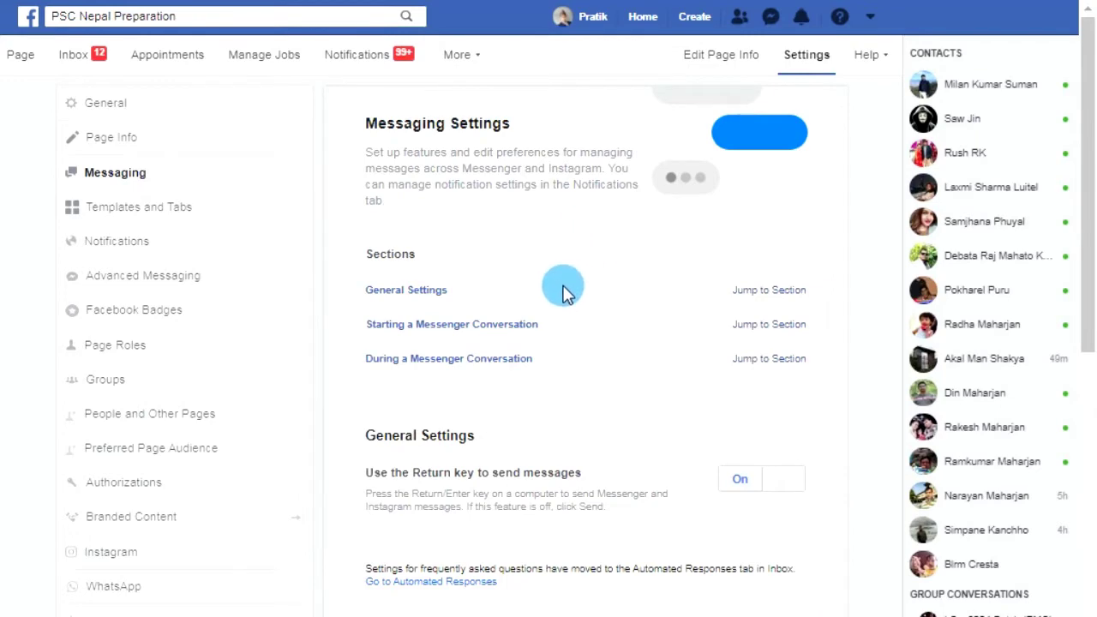
scroll(564, 291, down, 4)
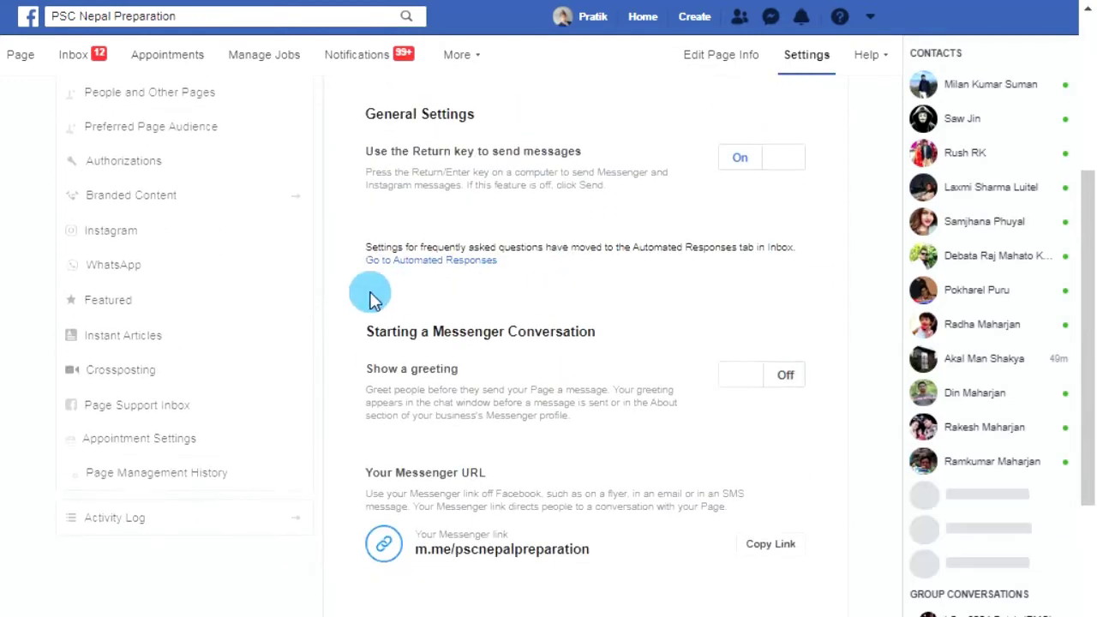
- In Automated Responses, turn on Frequently Asked Questions under Share Info About Your Page and show its details
click(484, 268)
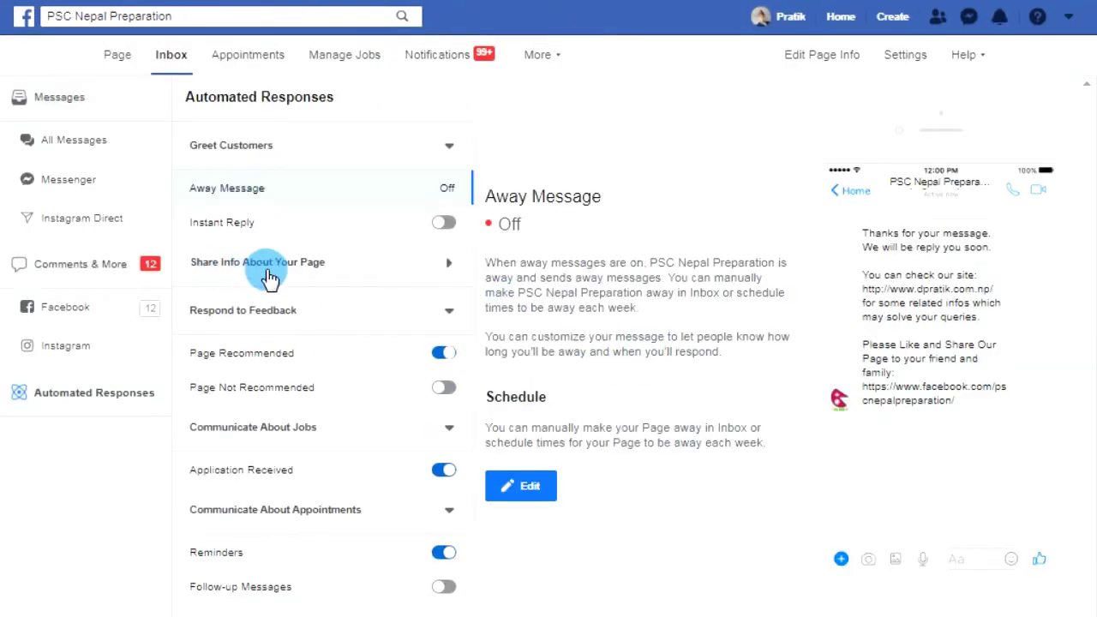
click(348, 277)
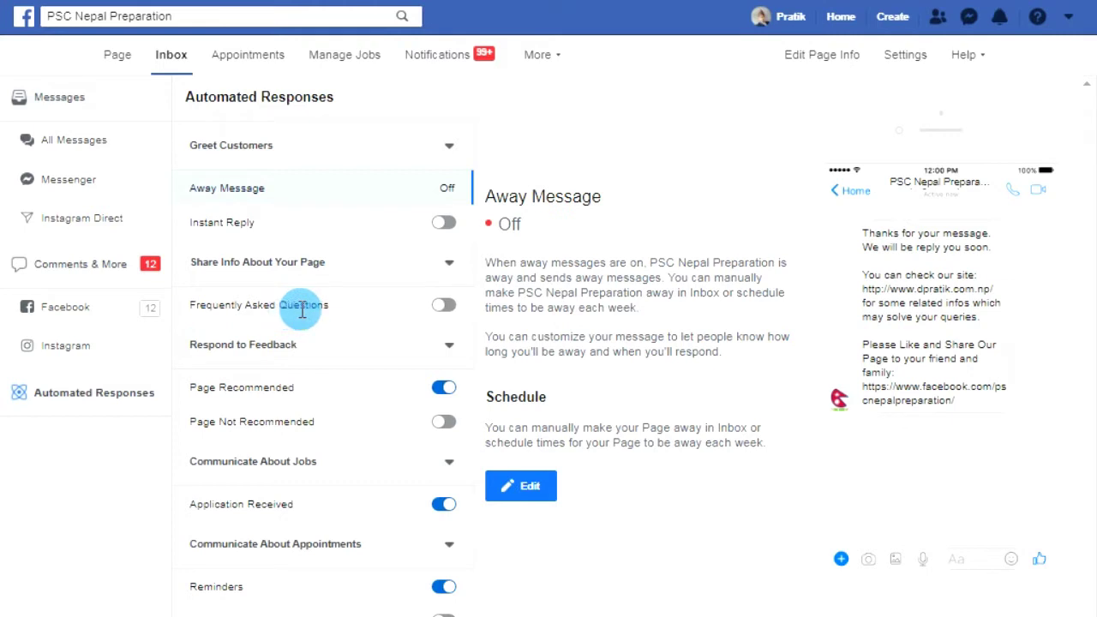
click(445, 306)
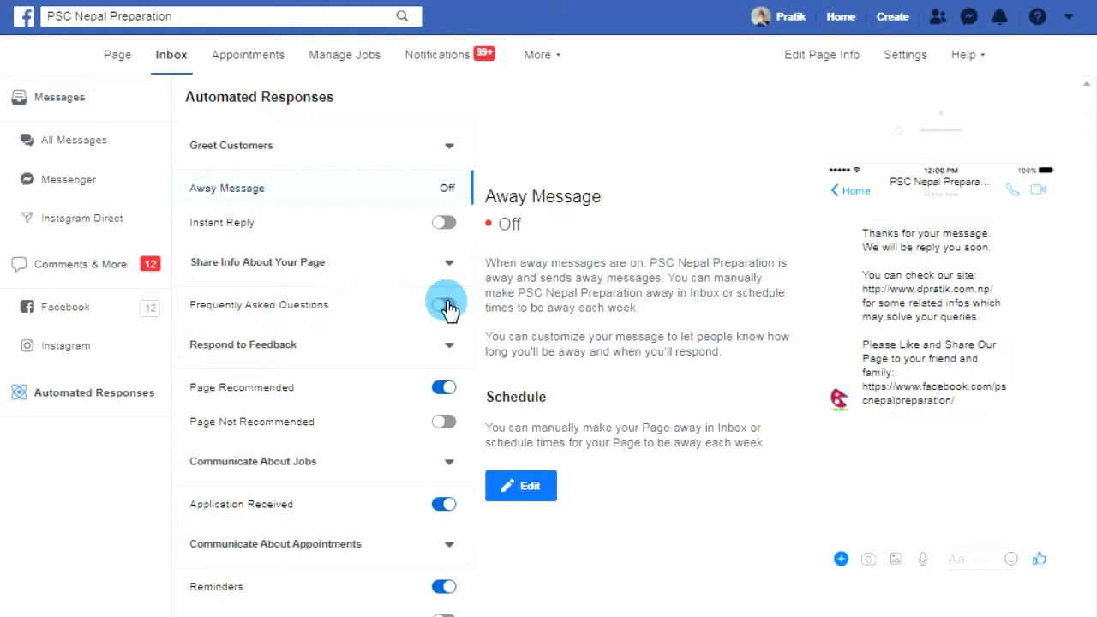
click(446, 306)
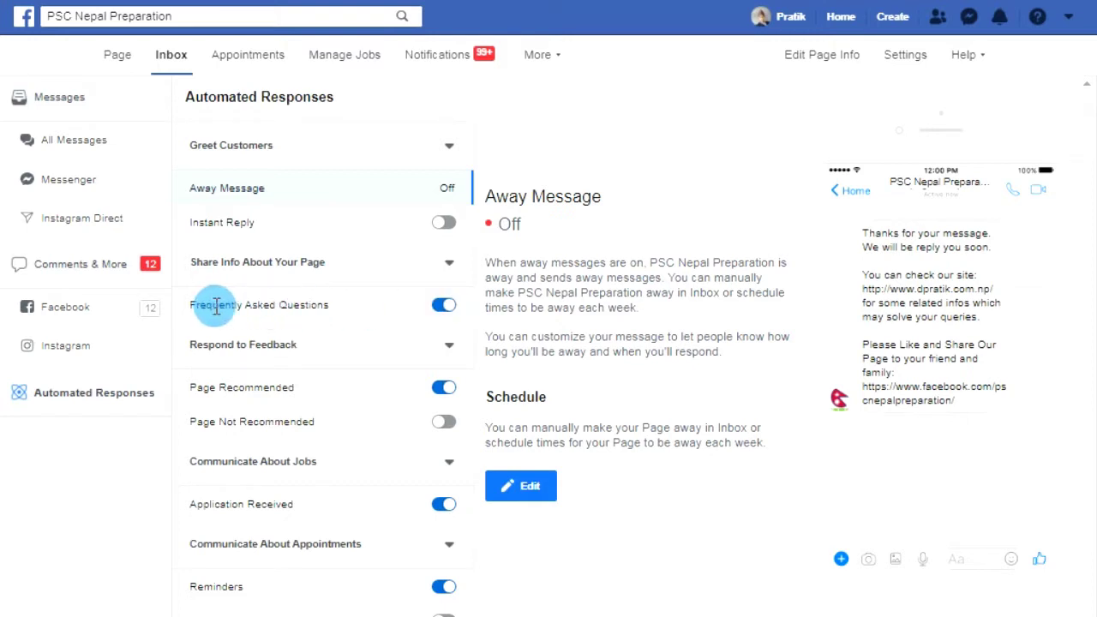
click(319, 306)
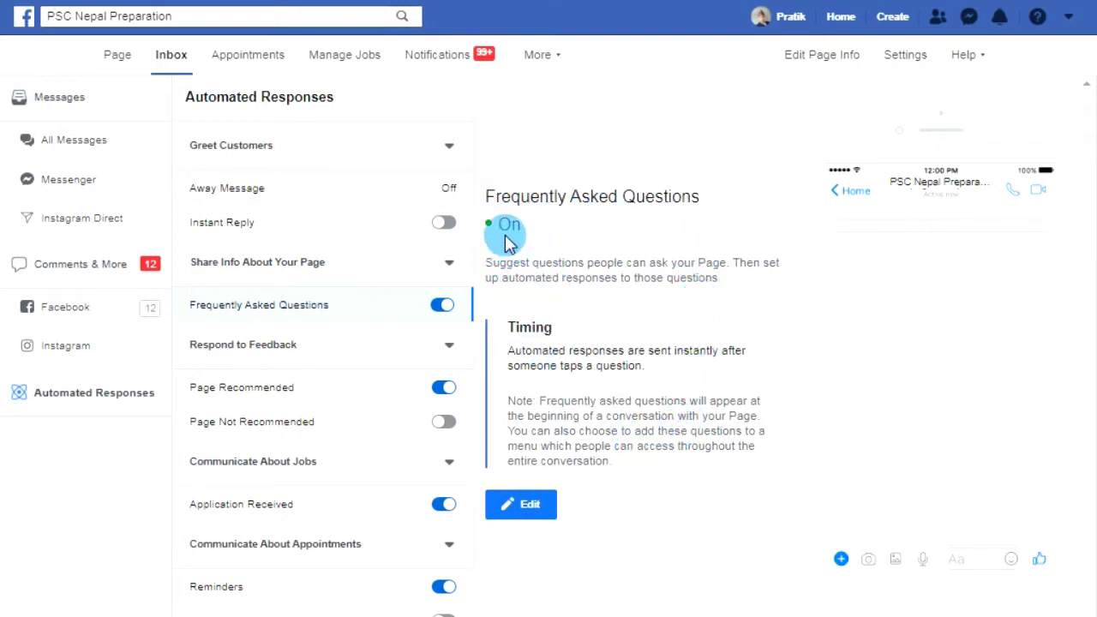
- Edit the FAQs, add Question #1, and give its response an image attachment and a button
click(524, 508)
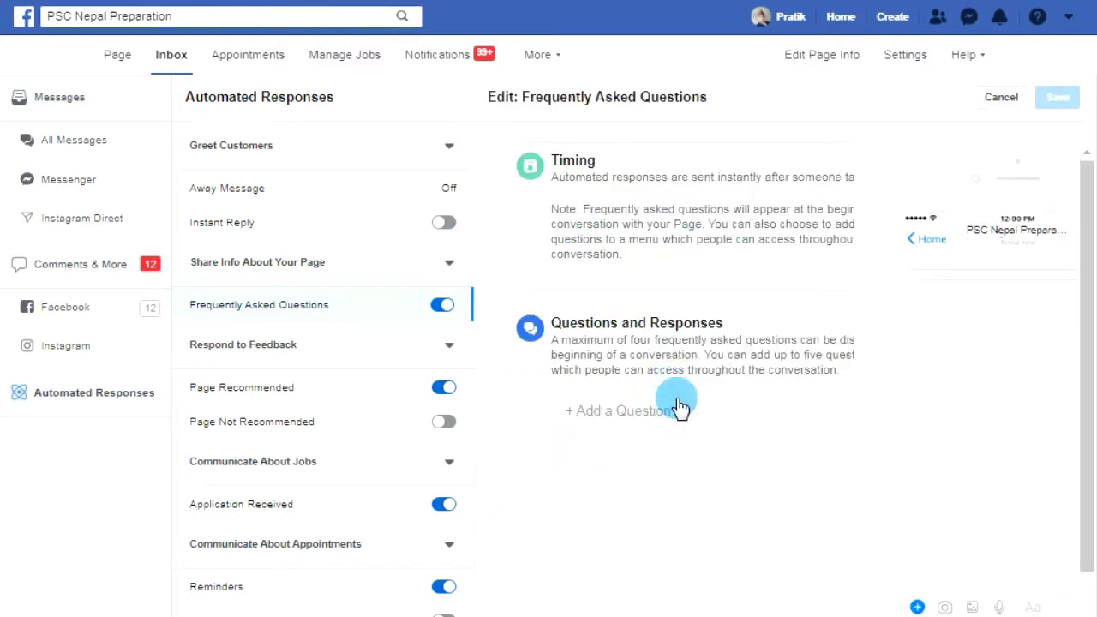
click(613, 412)
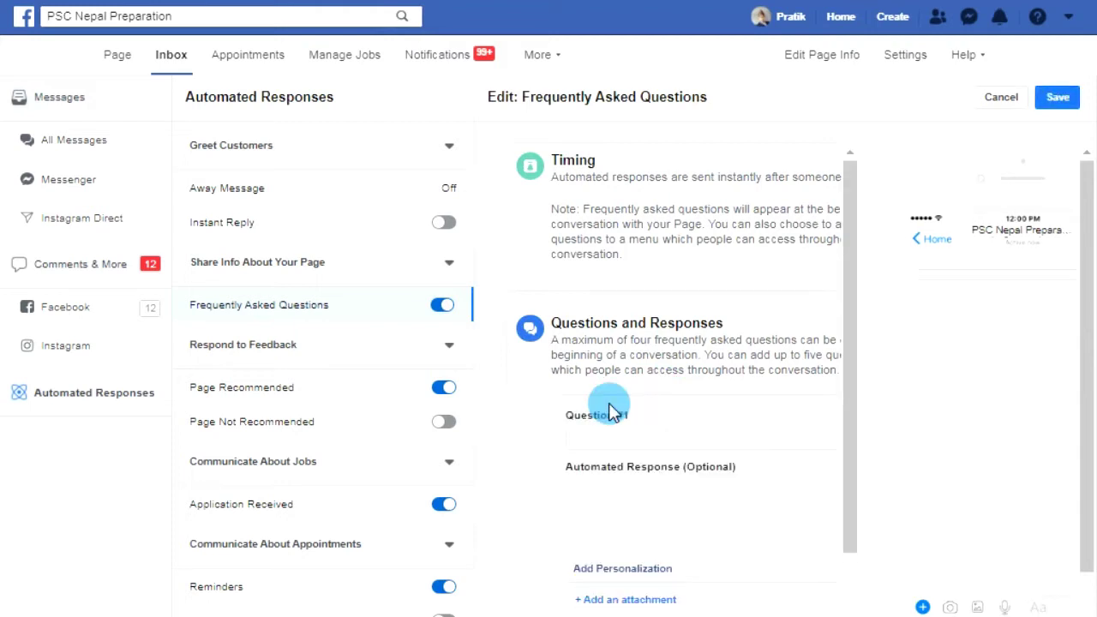
scroll(711, 478, down, 2)
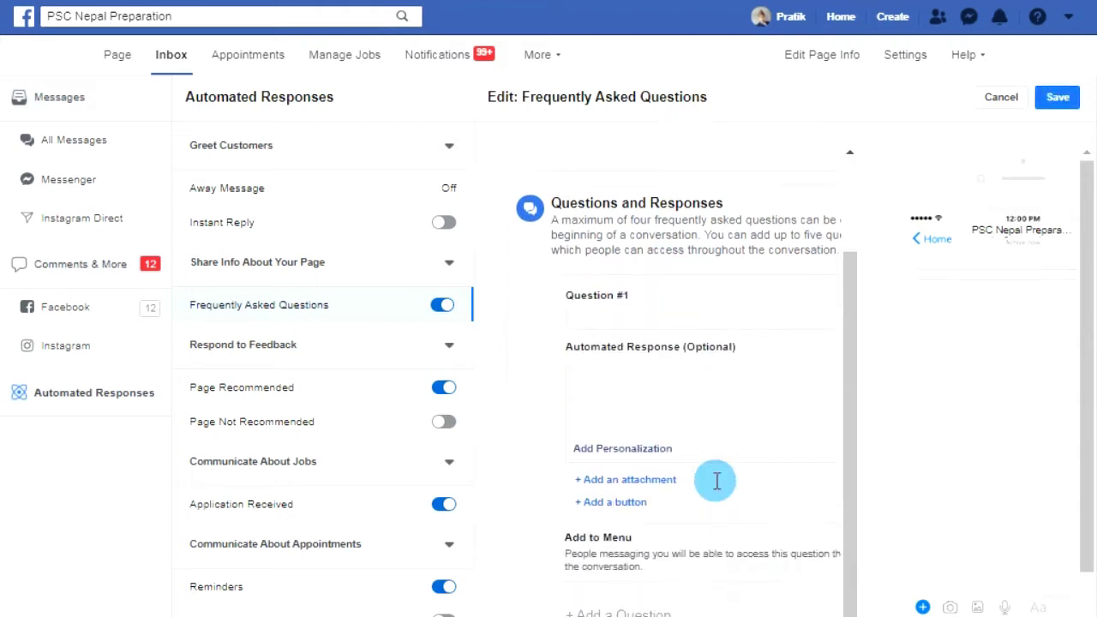
click(614, 383)
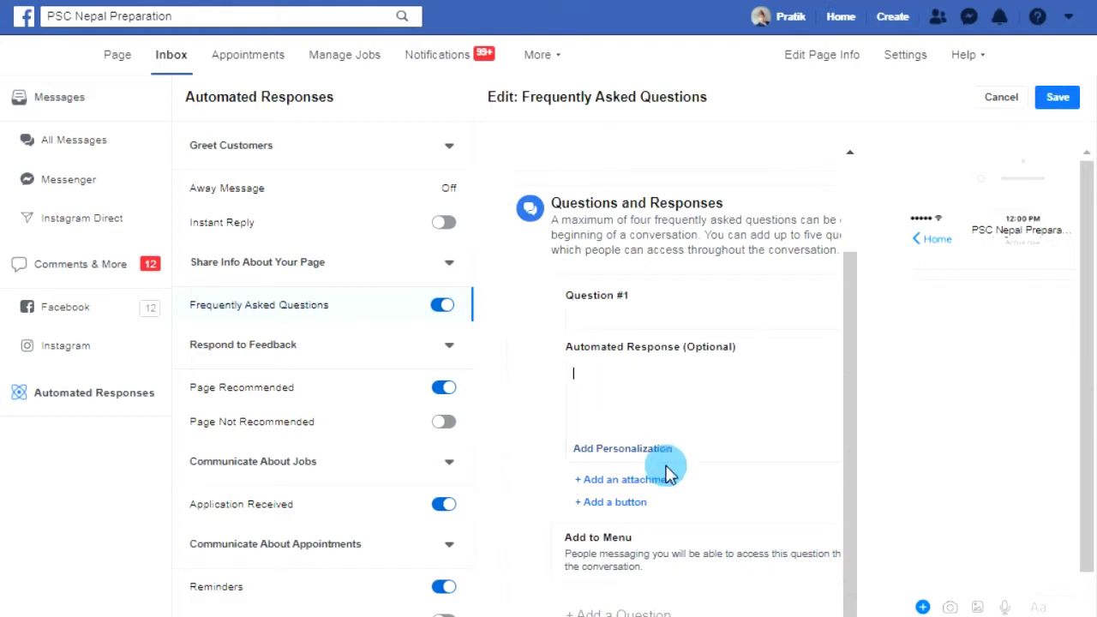
click(602, 491)
scroll(737, 520, down, 2)
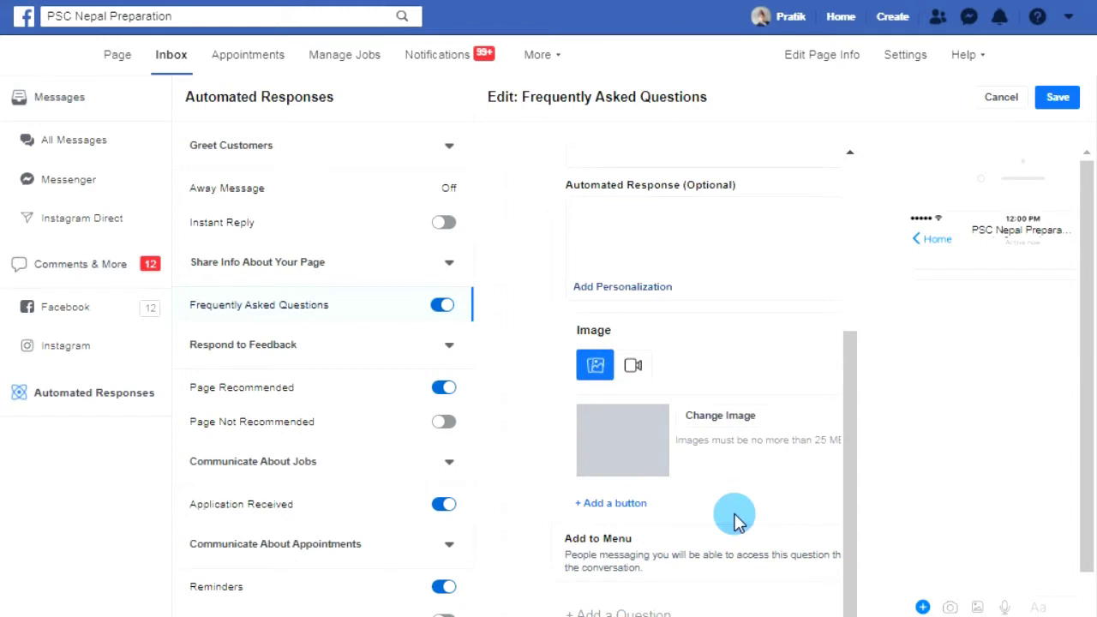
click(612, 504)
scroll(705, 484, up, 1)
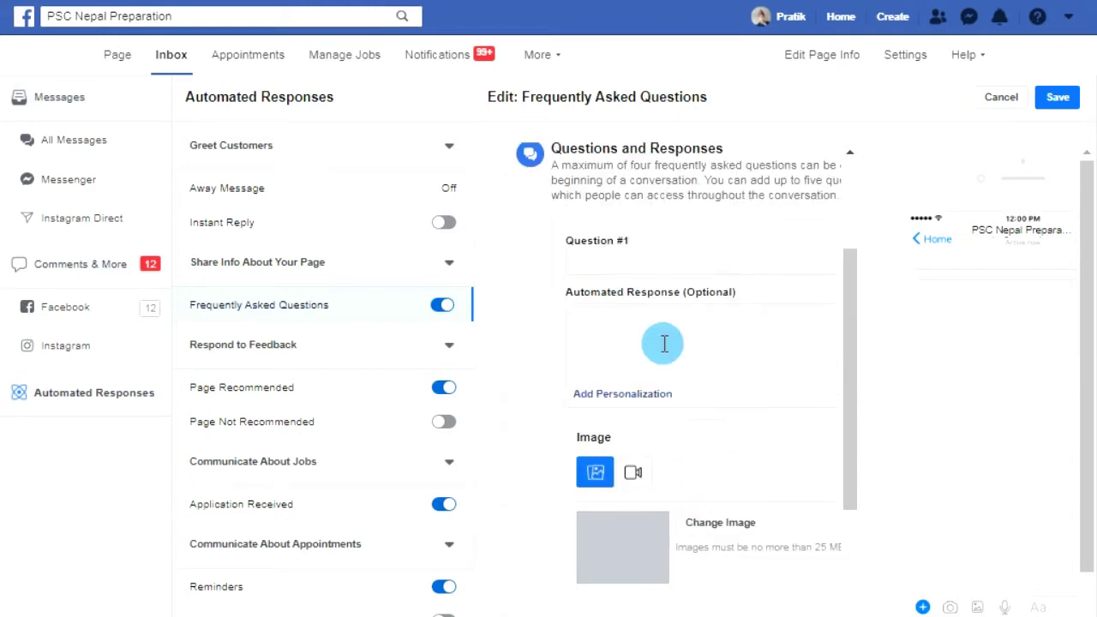
scroll(664, 347, down, 1)
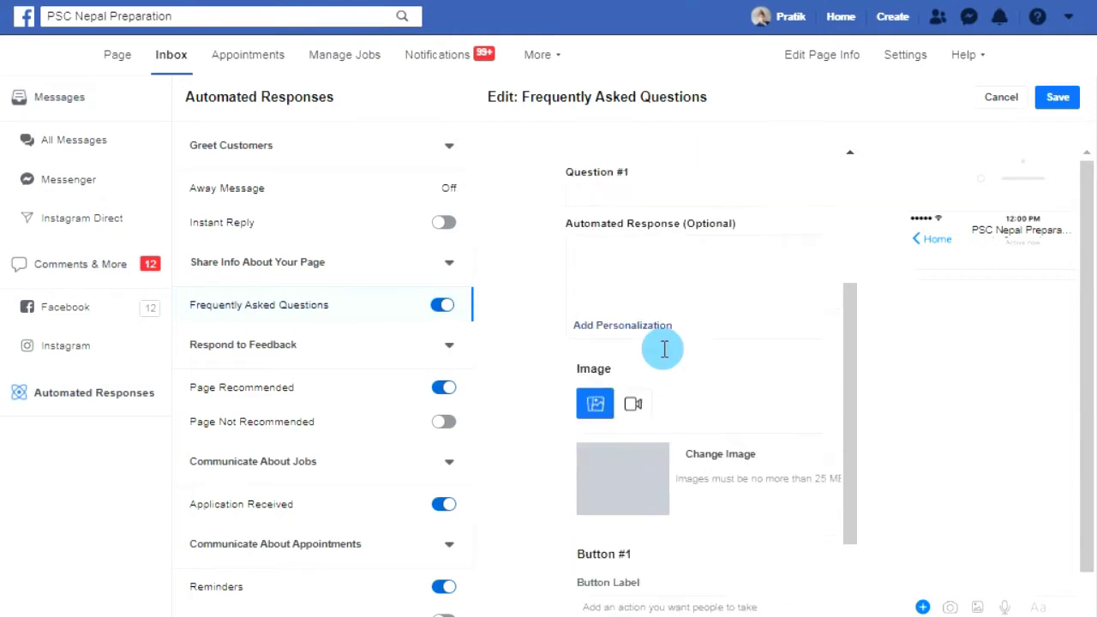
- Set Question #1 to 'How may we help you?' with a reply inserting the recipient's name and website link
scroll(674, 524, up, 2)
click(619, 320)
text(How may we help you?)
click(638, 380)
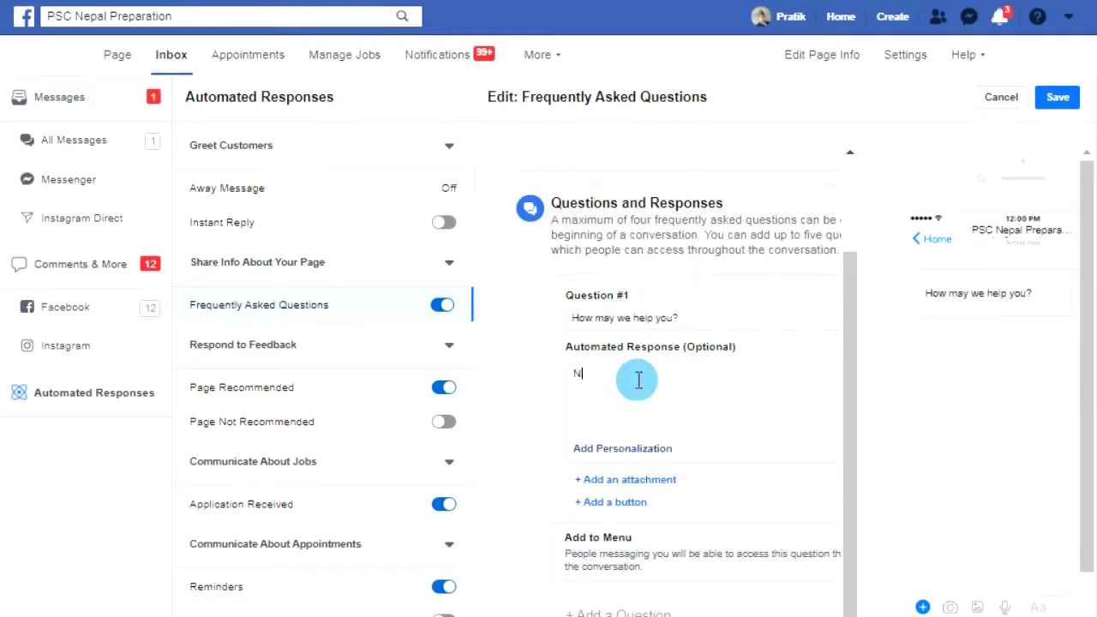
click(622, 448)
click(642, 311)
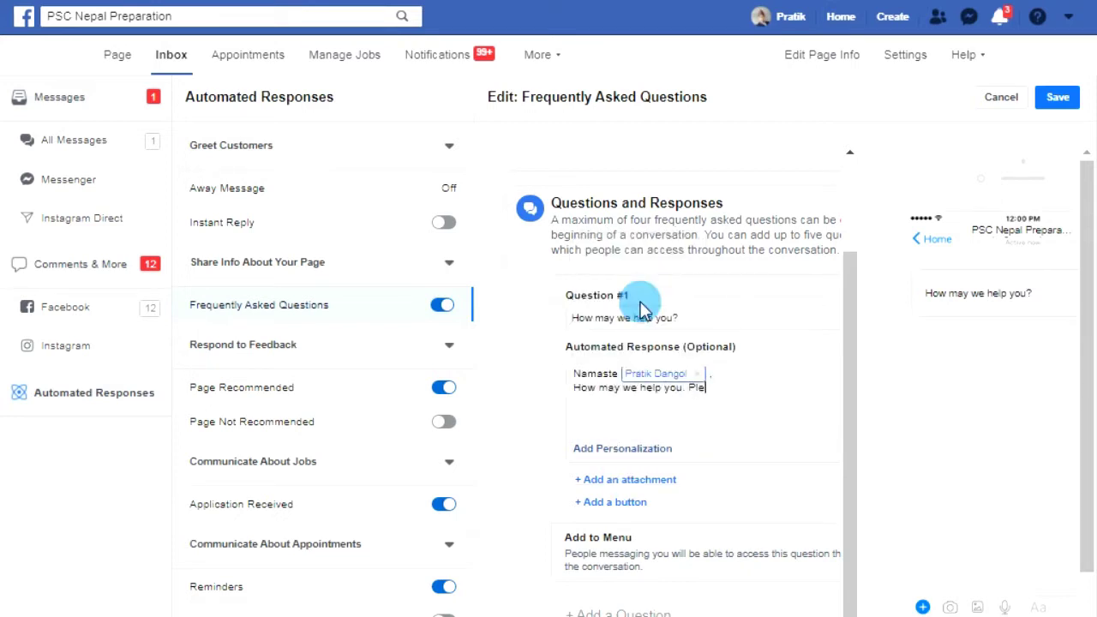
key(Home)
text(Visit our)
key(End)
text(:)
click(622, 448)
click(655, 364)
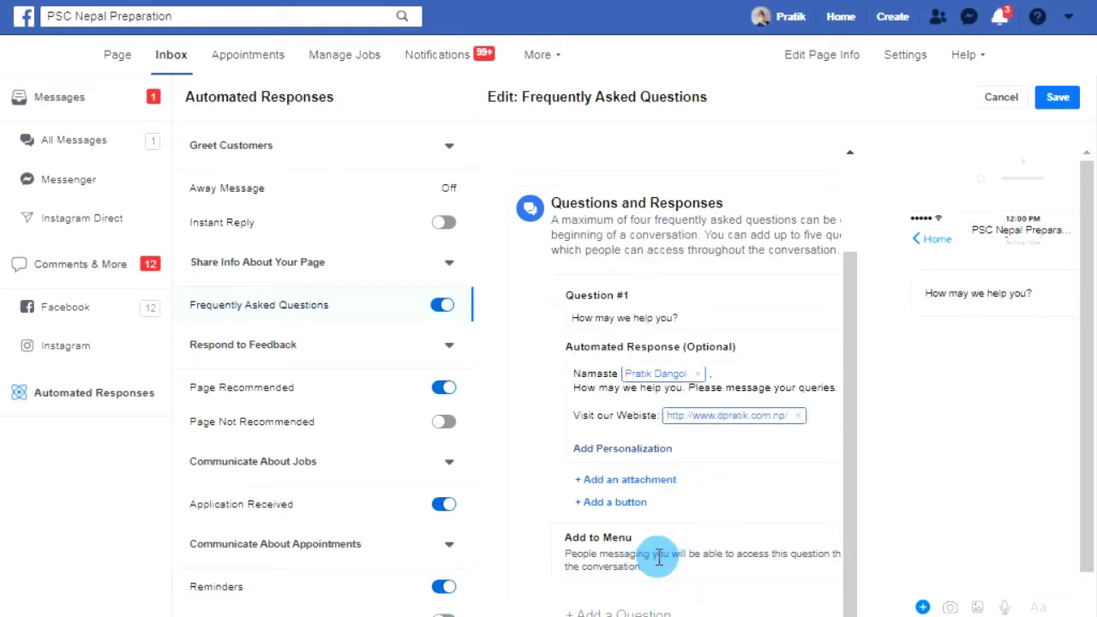
- Add Question #2 'What are official contact ways?' answered with 'Here are our official contact methods:'
click(638, 613)
click(652, 315)
text(What are official contact ways?)
click(647, 380)
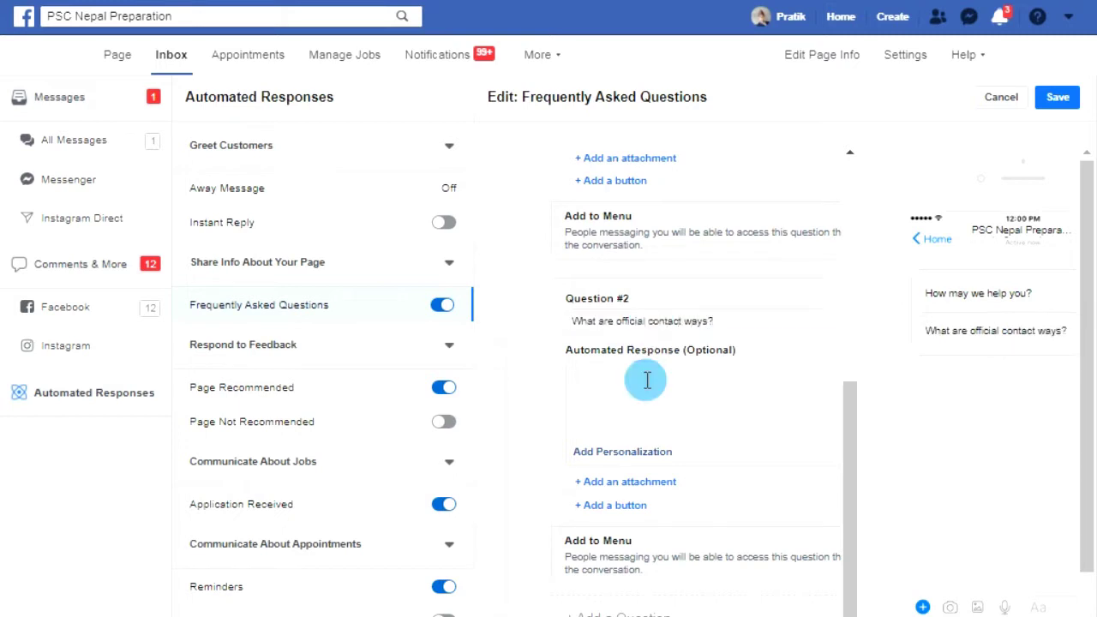
text(Website:)
click(639, 451)
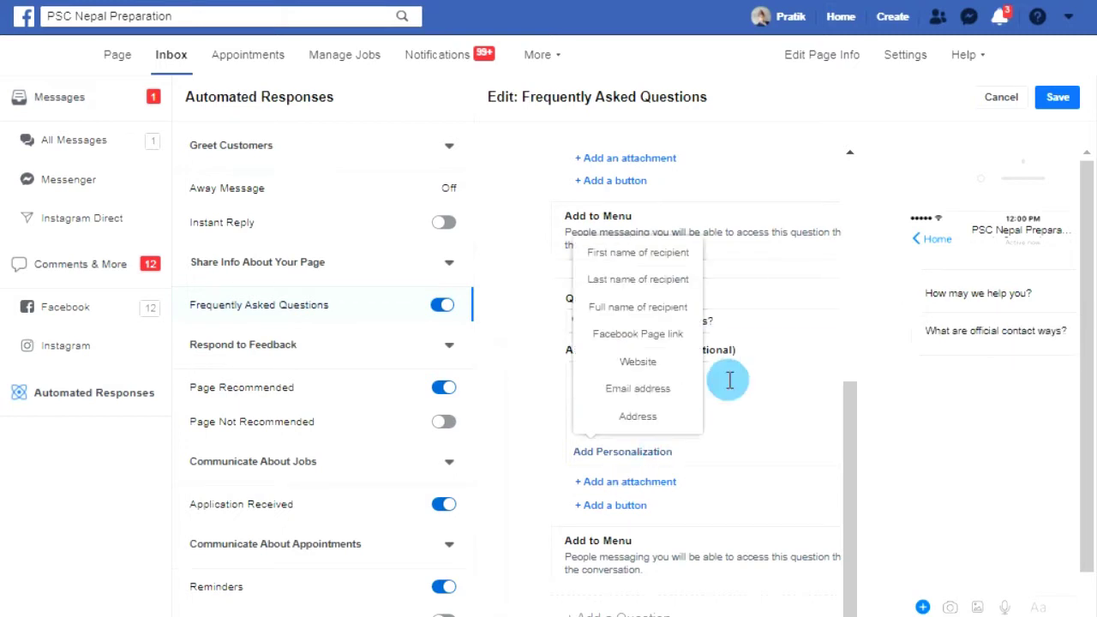
click(632, 379)
key(BackSpace)
key(BackSpace)
key(BackSpace)
key(BackSpace)
key(BackSpace)
key(BackSpace)
key(BackSpace)
key(BackSpace)
text(Here ar)
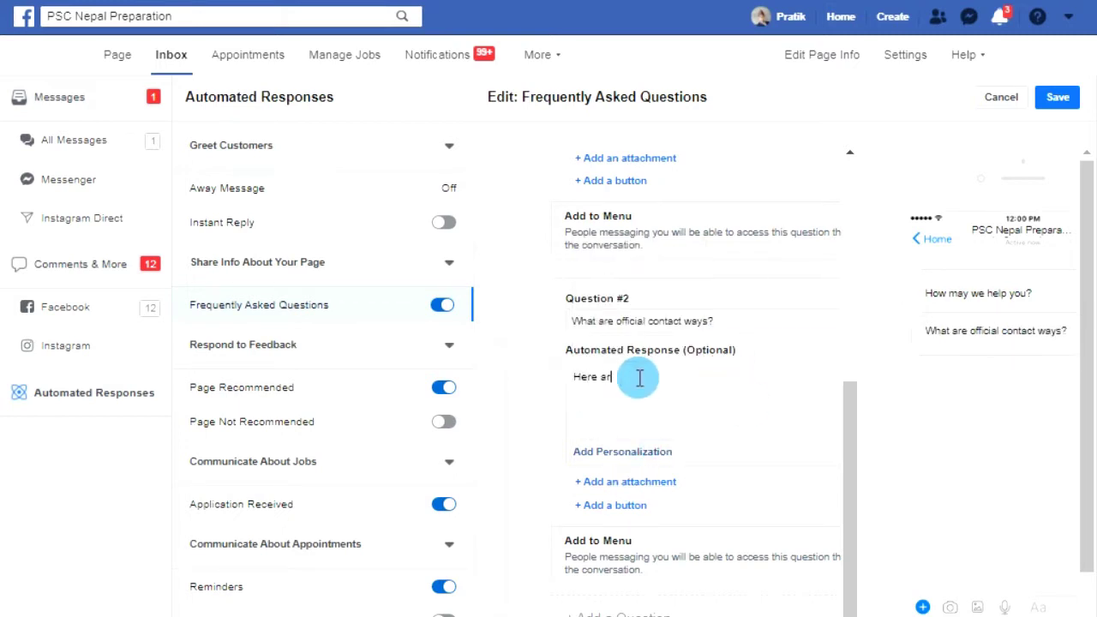
text(e our official contact methods:)
click(611, 504)
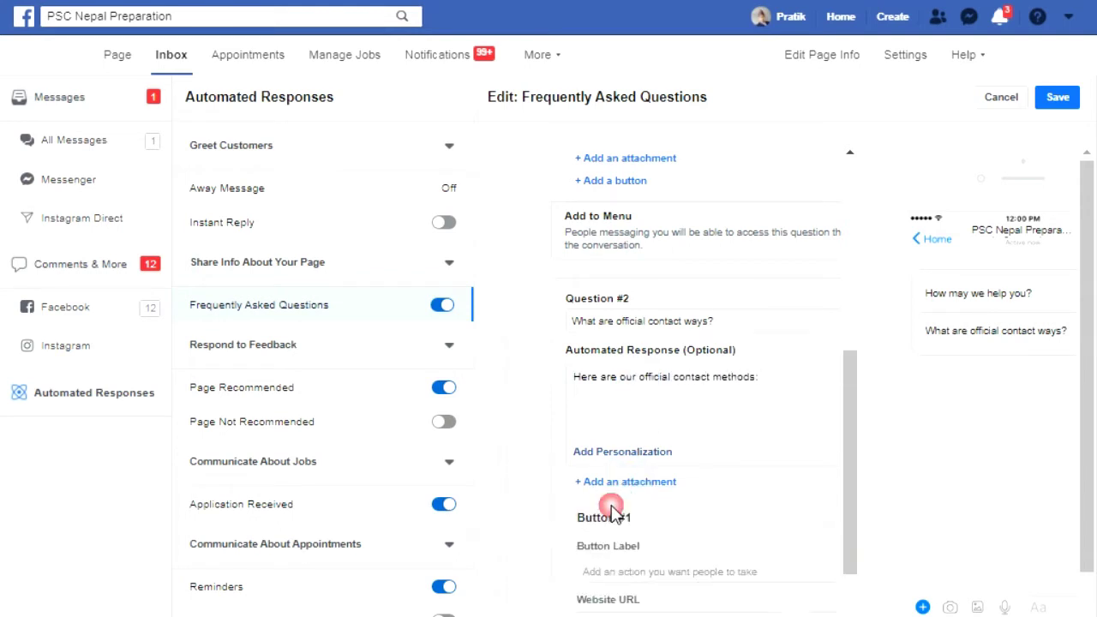
scroll(600, 480, down, 2)
click(632, 409)
text(Website)
click(613, 462)
text(https://www.dpratik)
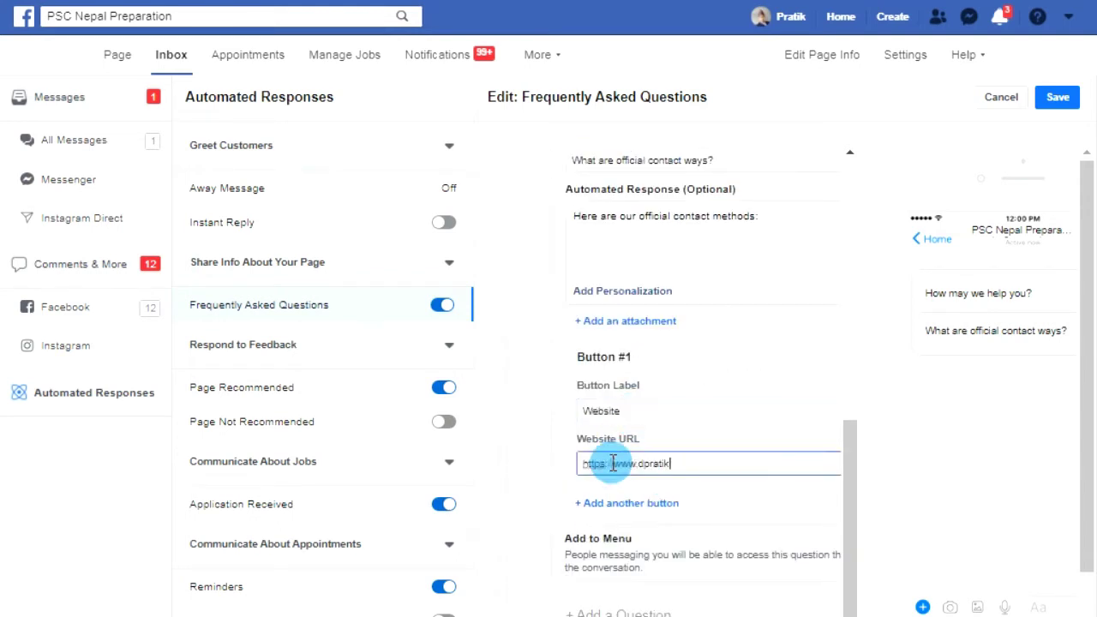
text(.com.np)
click(600, 504)
click(631, 460)
text(YouTube Channel)
key(Tab)
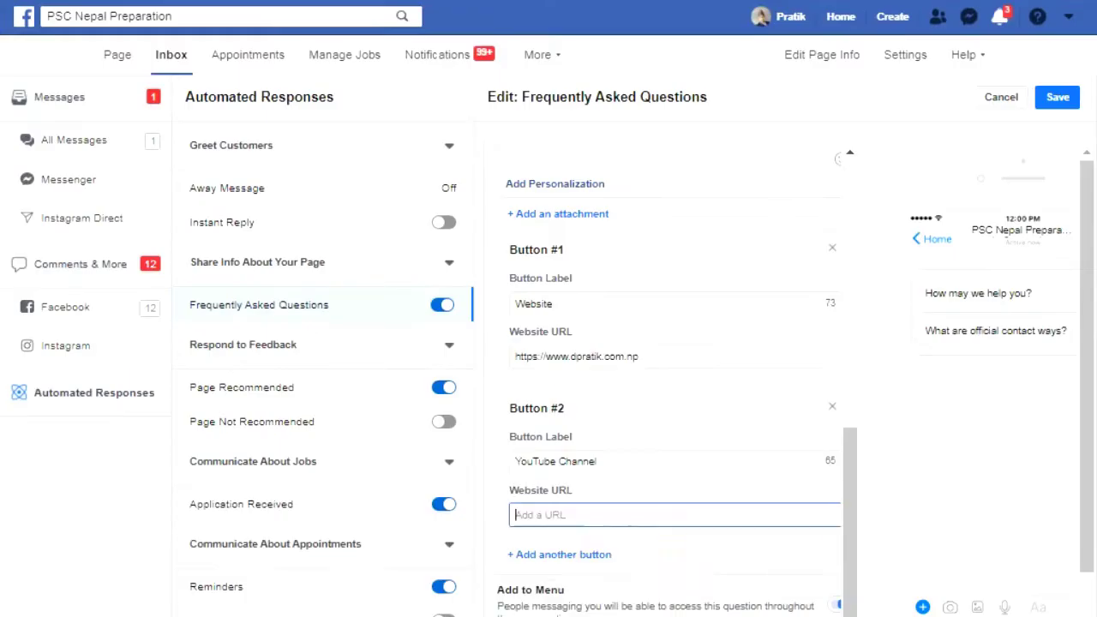
key(ctrl+v)
scroll(583, 566, down, 1)
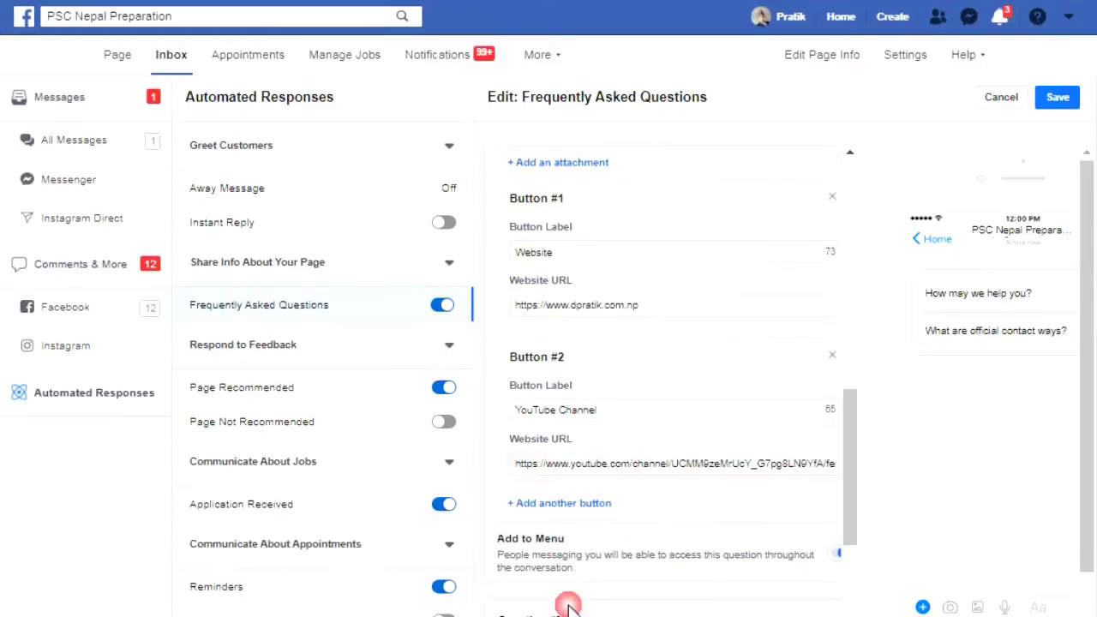
scroll(567, 605, down, 2)
click(536, 534)
- Enter Question #3 'Is there anything interesting going?', correcting the spelling of 'interesting'
text(Is there anything interesting going?)
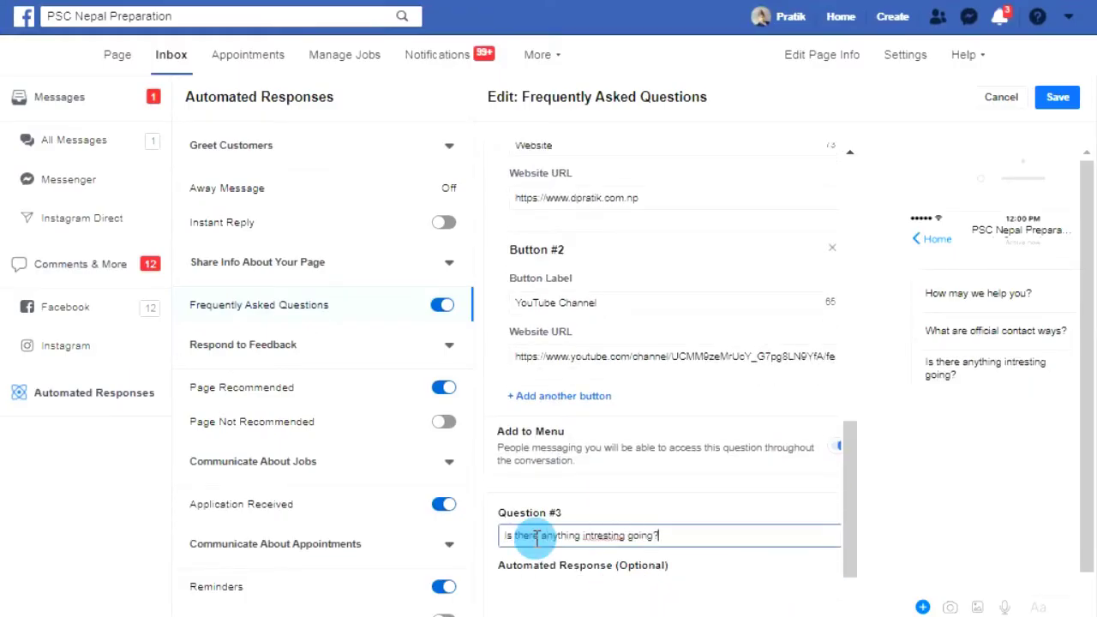
right_click(615, 535)
click(660, 248)
scroll(567, 407, down, 3)
- Answer Question #3 with 'Yes, please check this' and attach the poster image
click(568, 407)
text(Yes, please check th)
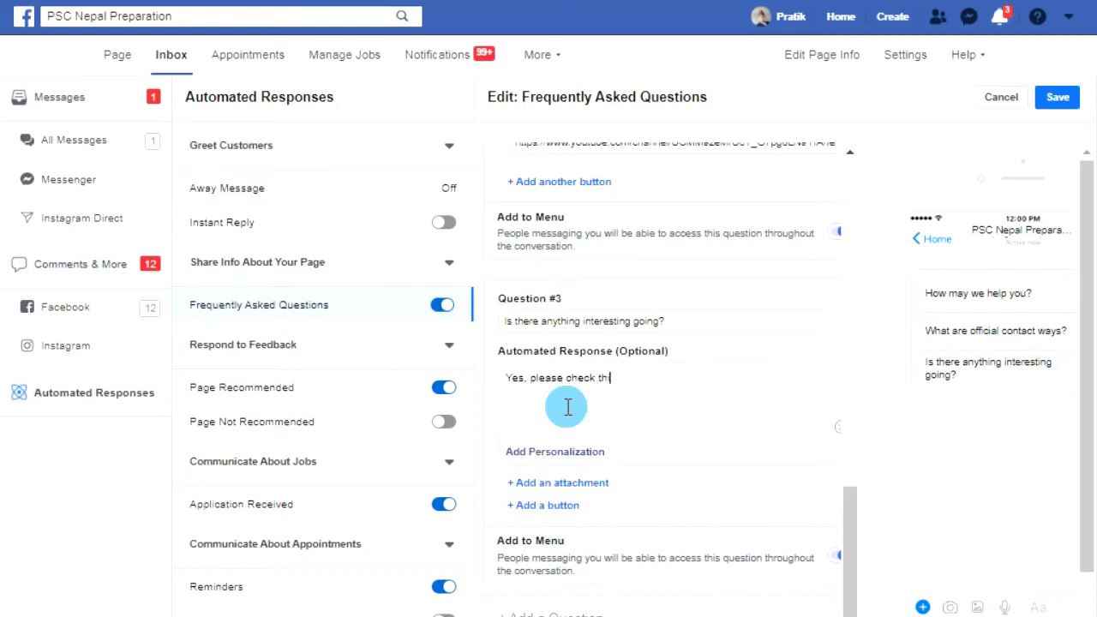
text(is)
click(558, 483)
click(657, 580)
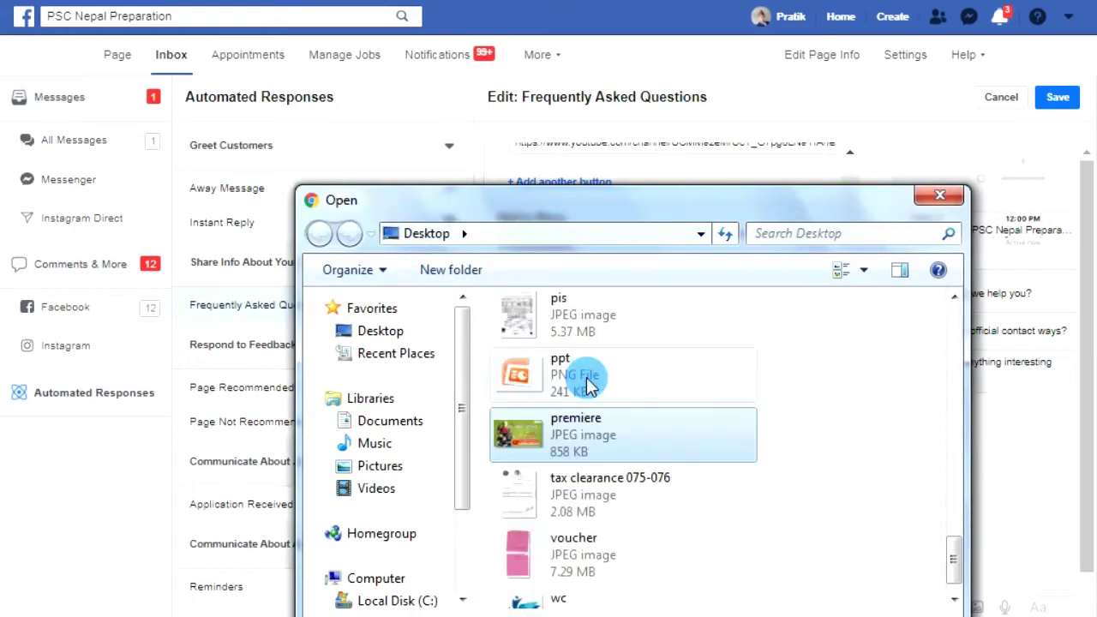
double_click(590, 386)
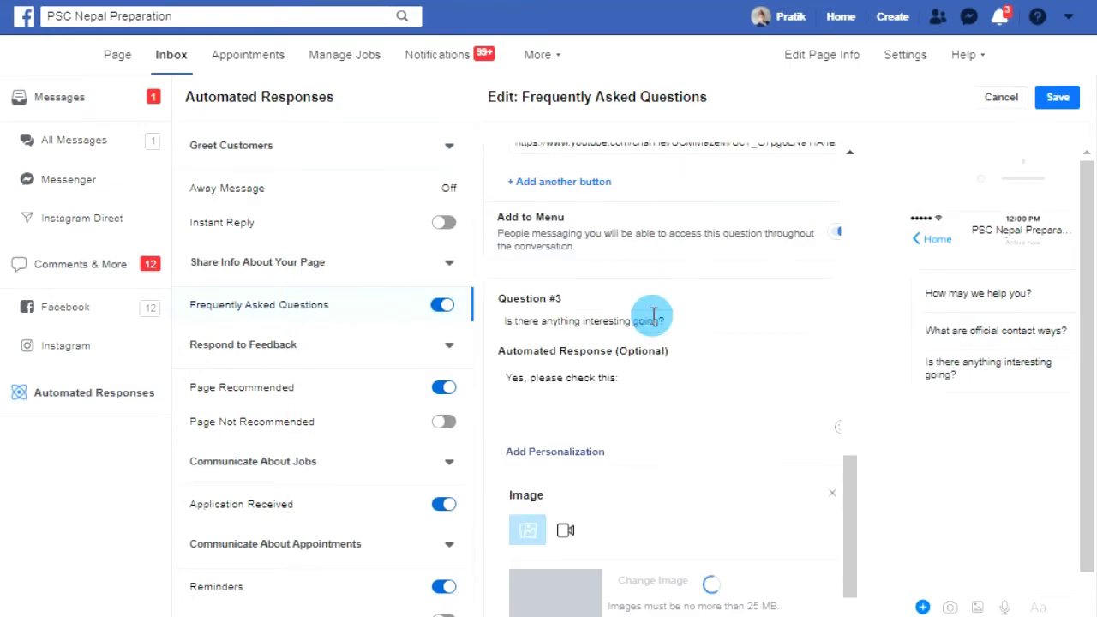
scroll(808, 568, up, 15)
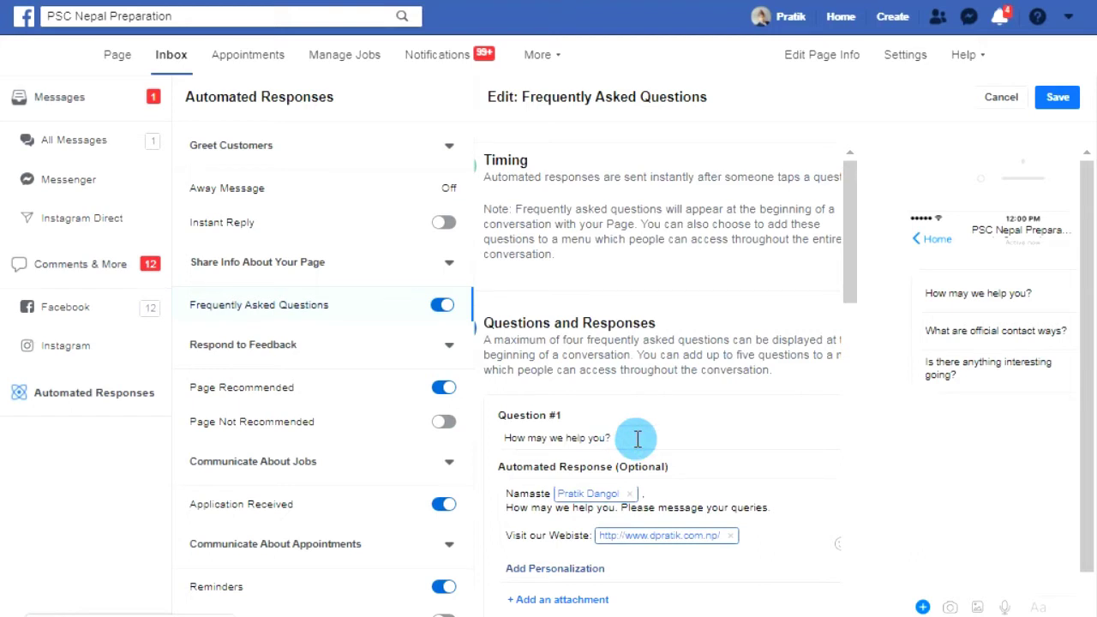
scroll(652, 425, down, 3)
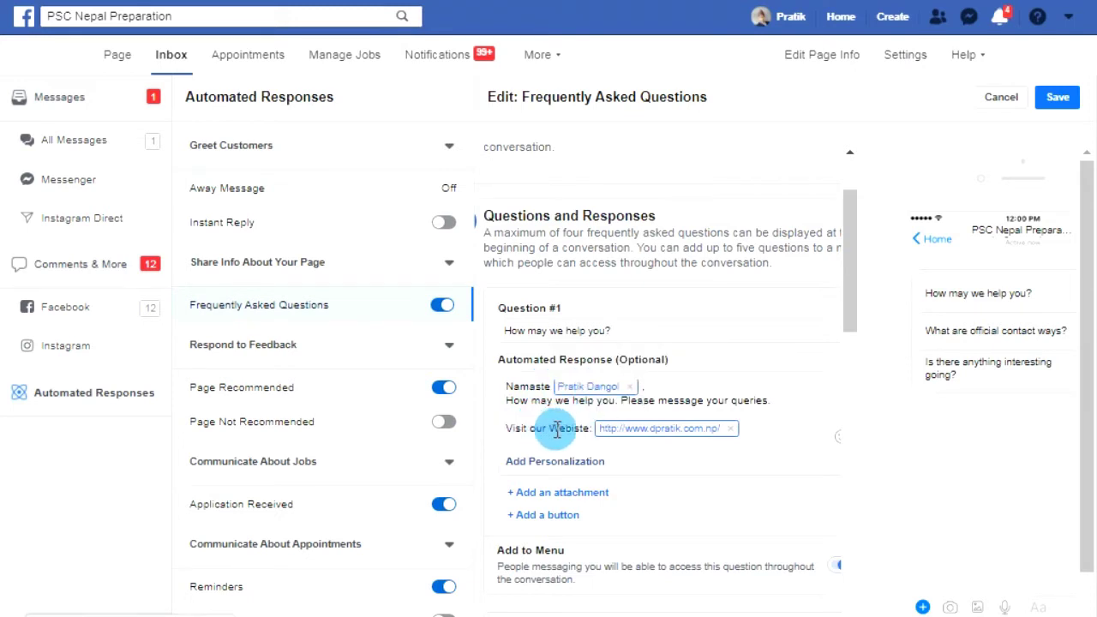
click(783, 412)
scroll(762, 460, down, 4)
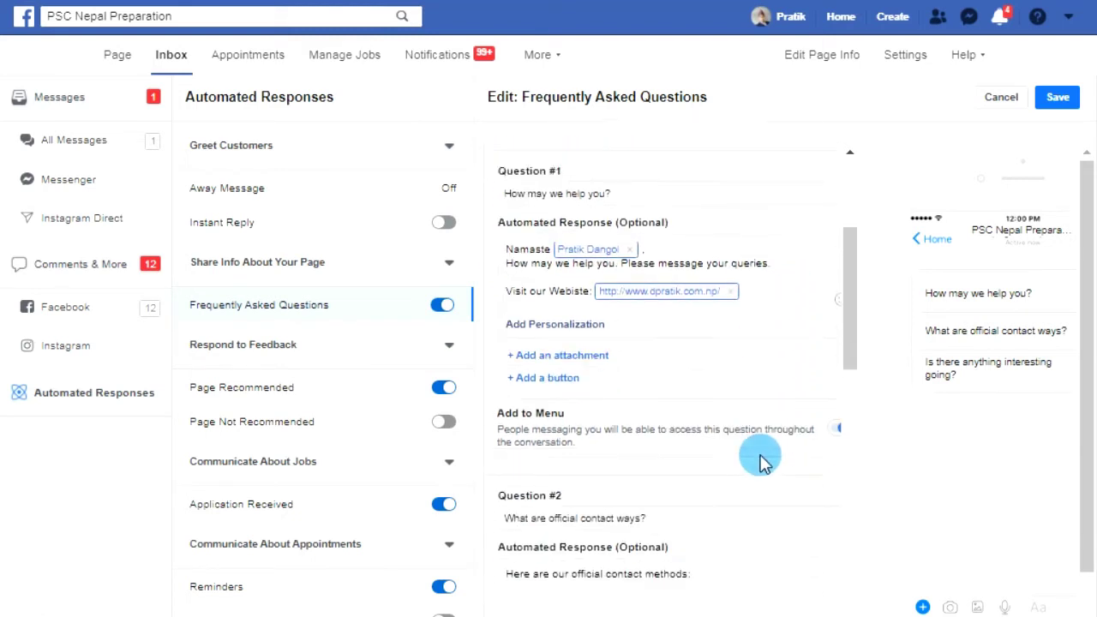
scroll(647, 362, down, 1)
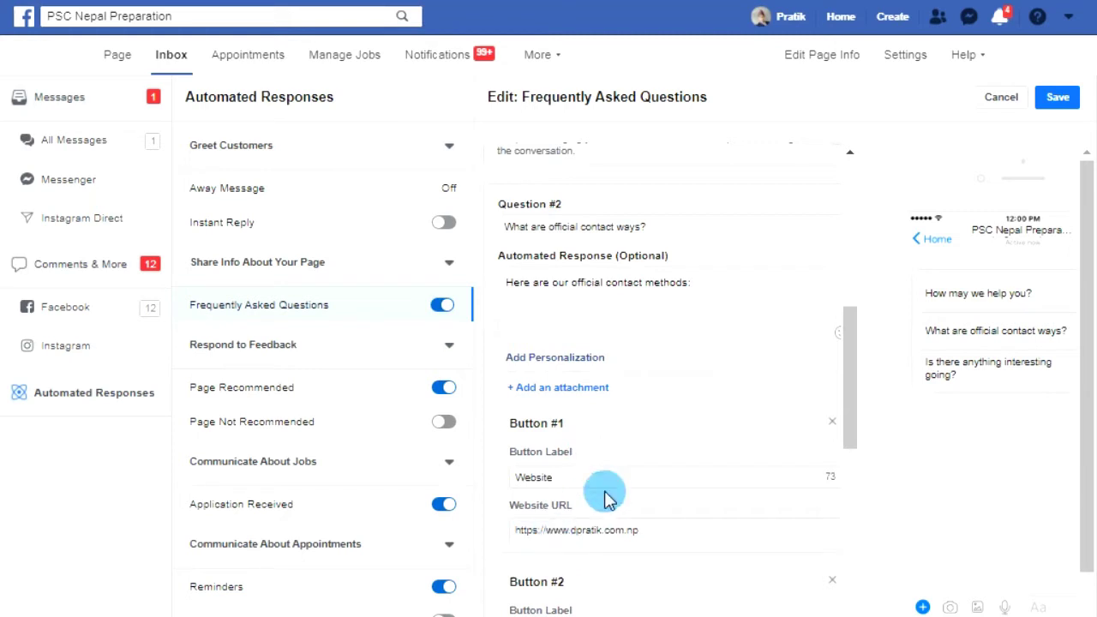
scroll(600, 497, down, 2)
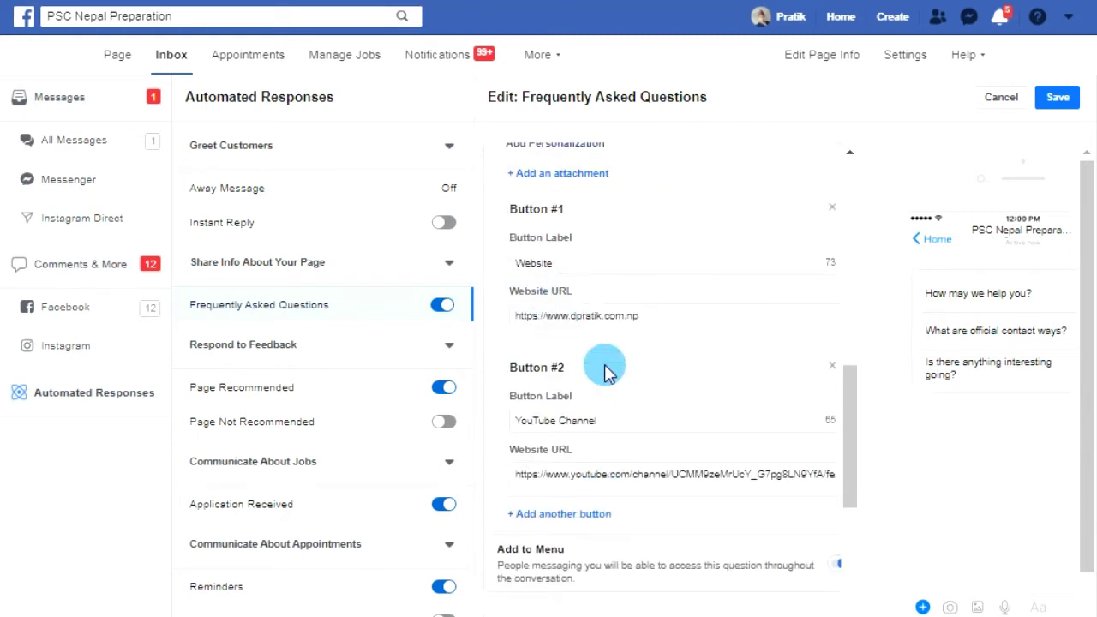
scroll(605, 370, down, 3)
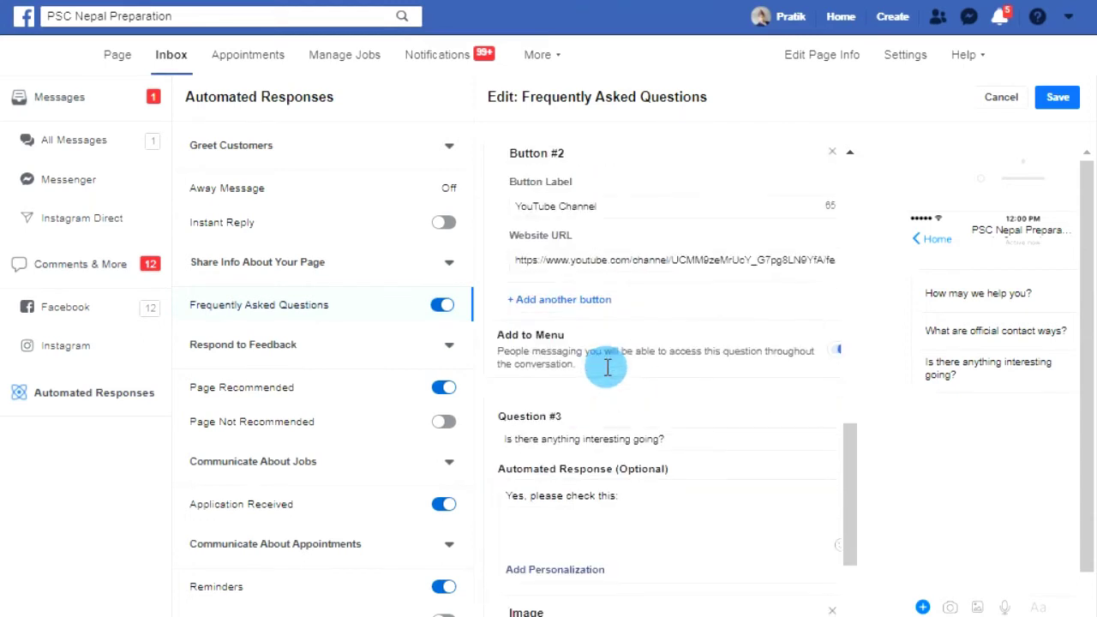
scroll(606, 371, down, 2)
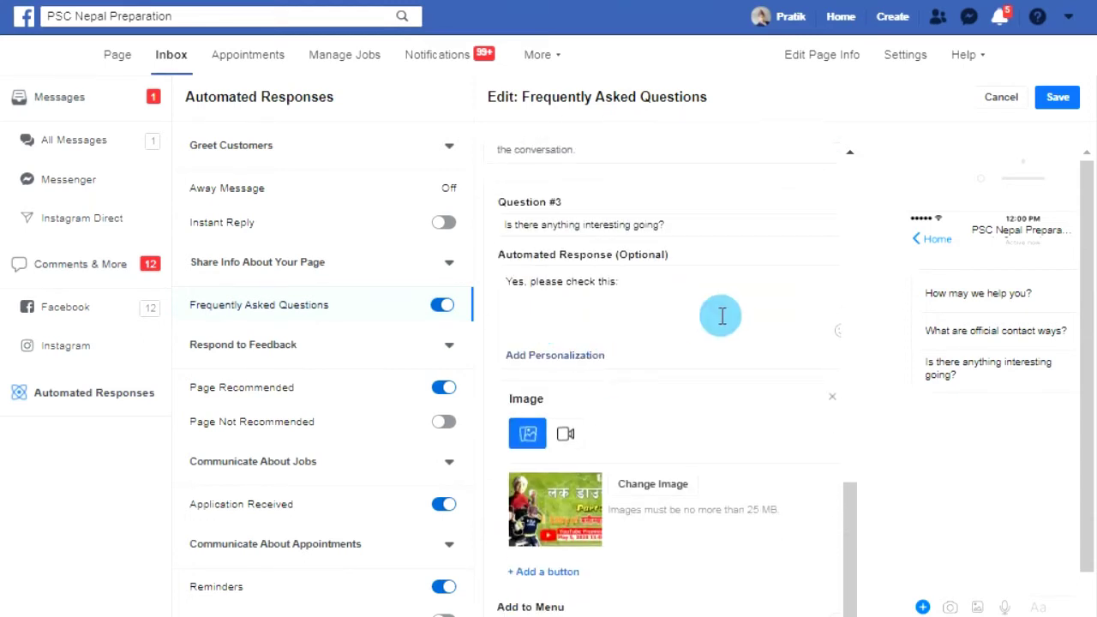
click(634, 286)
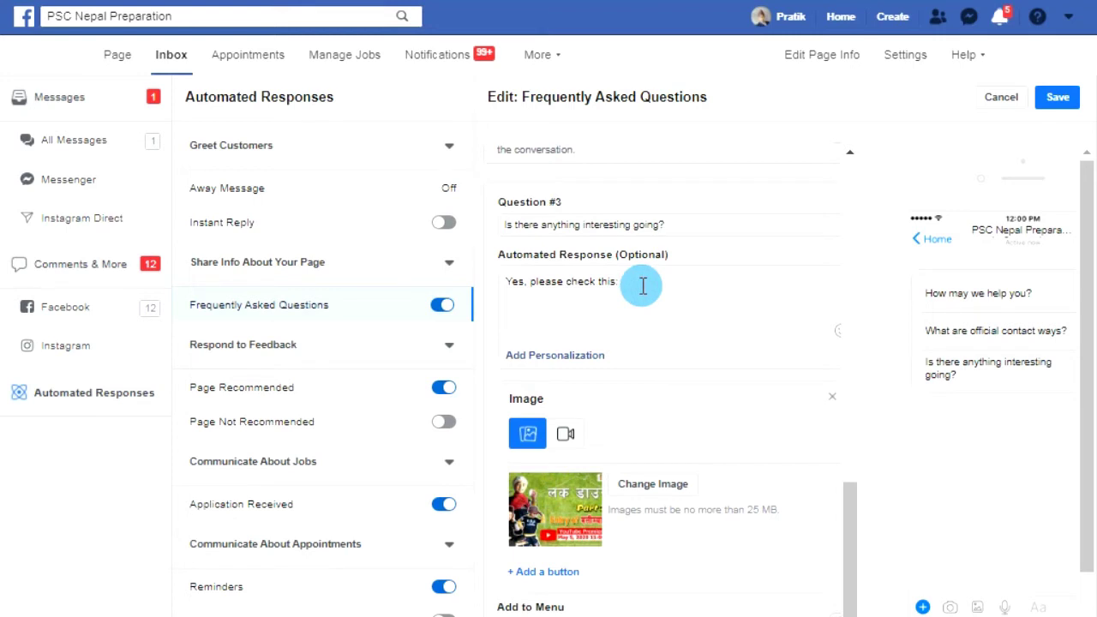
- Save the FAQ responses and view the PSC Nepal Preparation page as a page visitor
click(1050, 98)
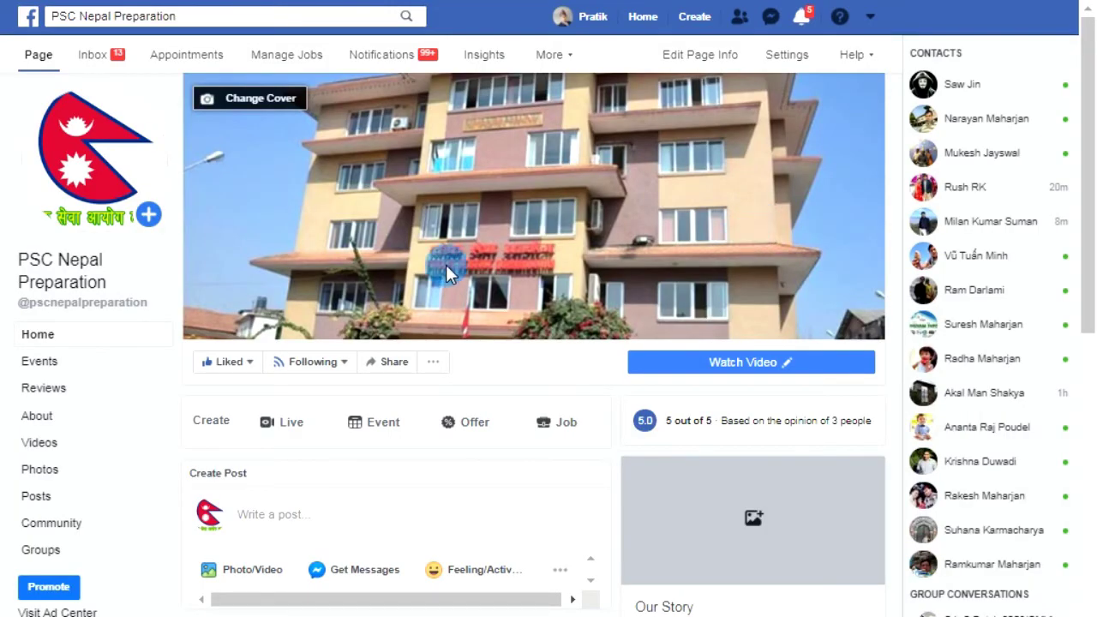
click(434, 365)
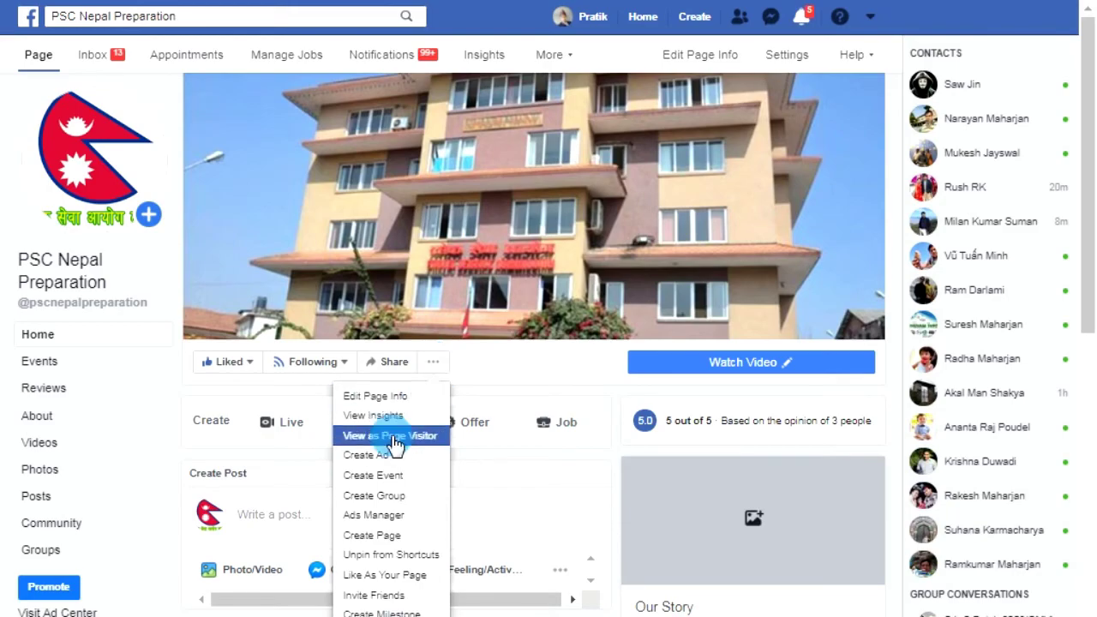
click(393, 437)
scroll(377, 171, down, 1)
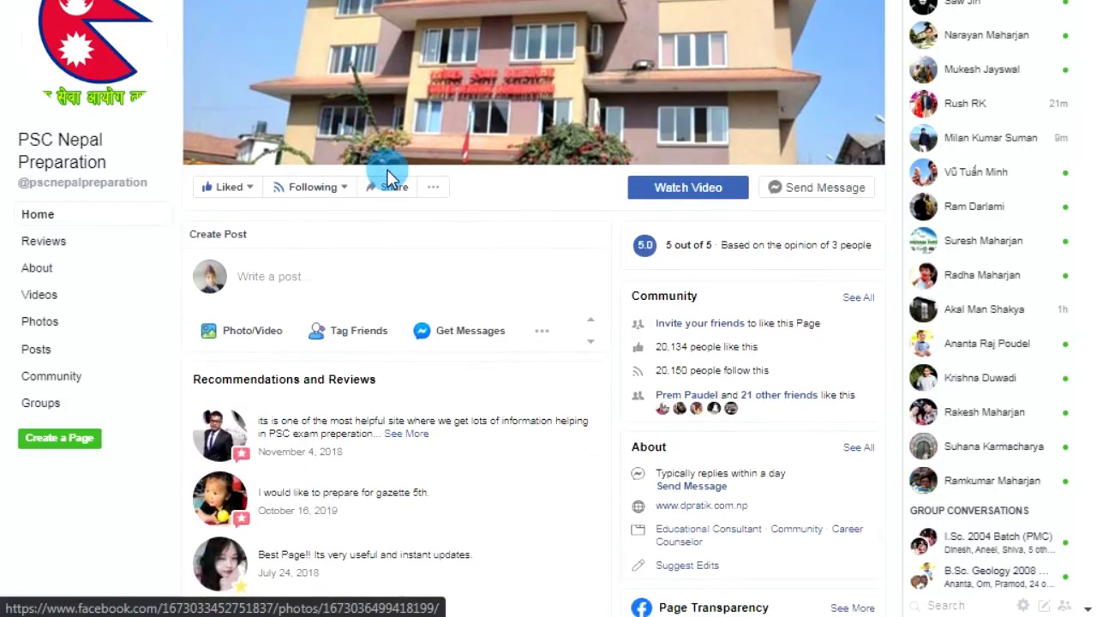
- Start a Messenger chat with the page and ask 'Is there anything interesting going?'
click(806, 190)
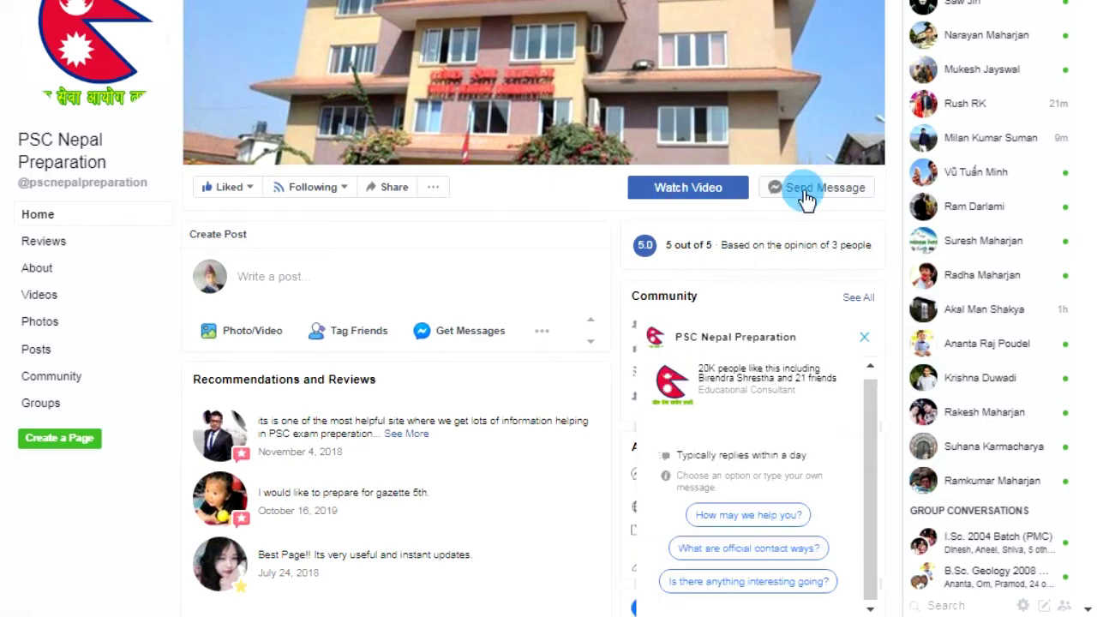
scroll(814, 479, down, 1)
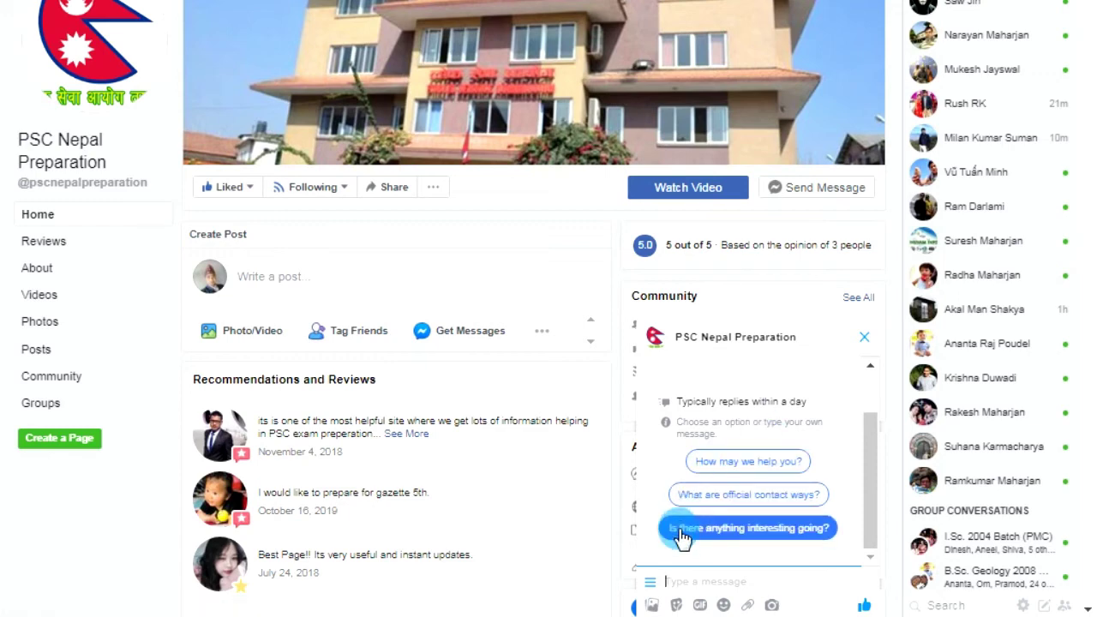
click(742, 534)
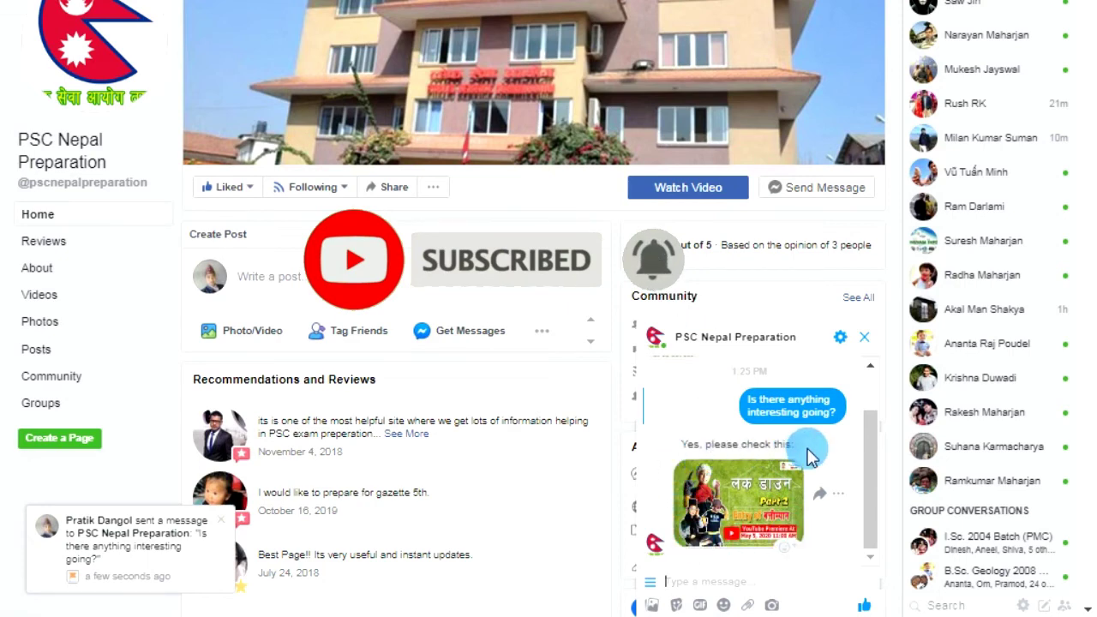
- From the chat's FAQ menu, ask 'What are official contact ways?' and then 'How may we help you?'
click(649, 584)
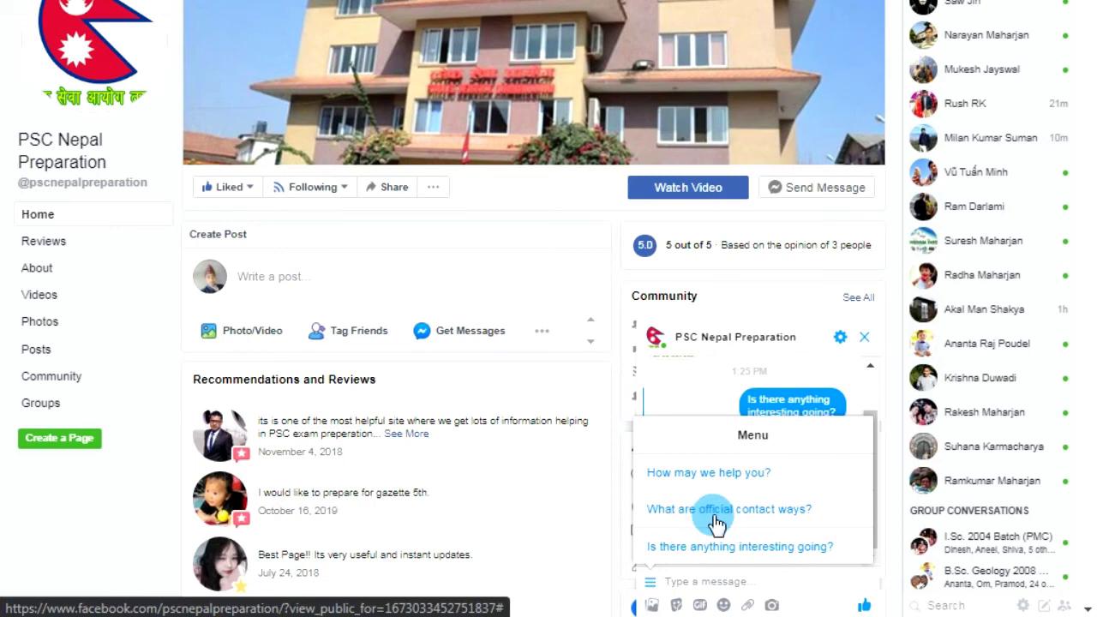
click(719, 514)
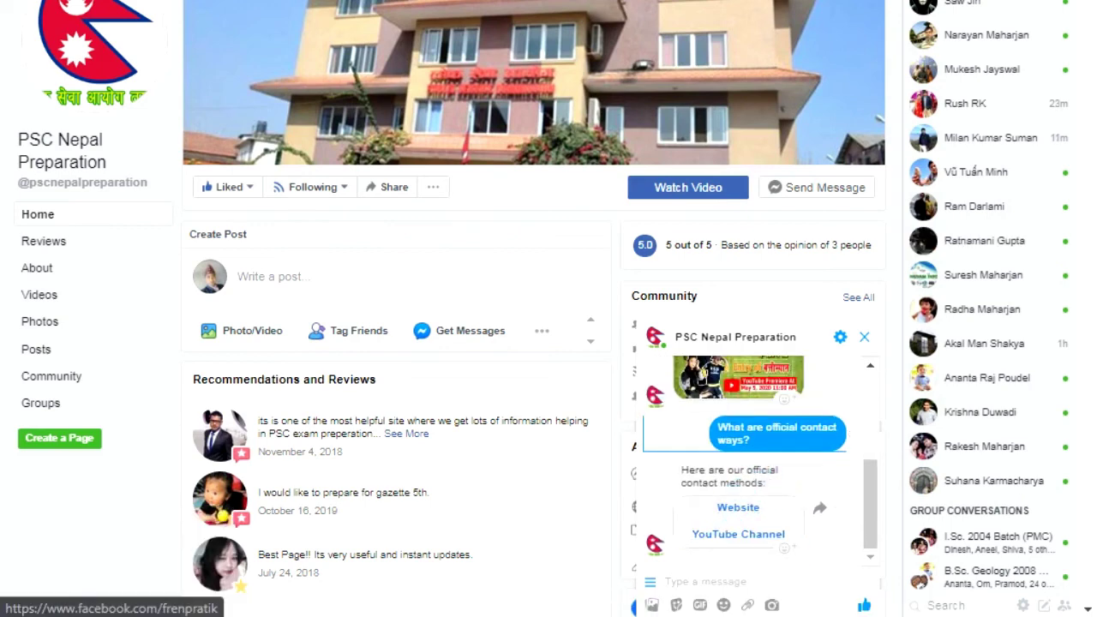
click(650, 585)
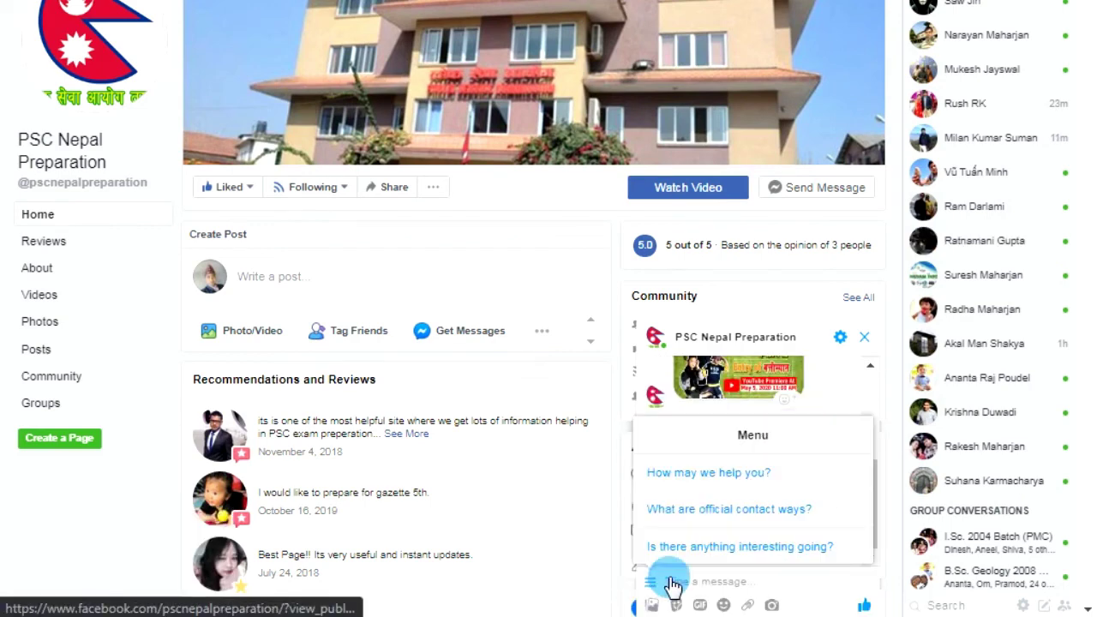
click(709, 473)
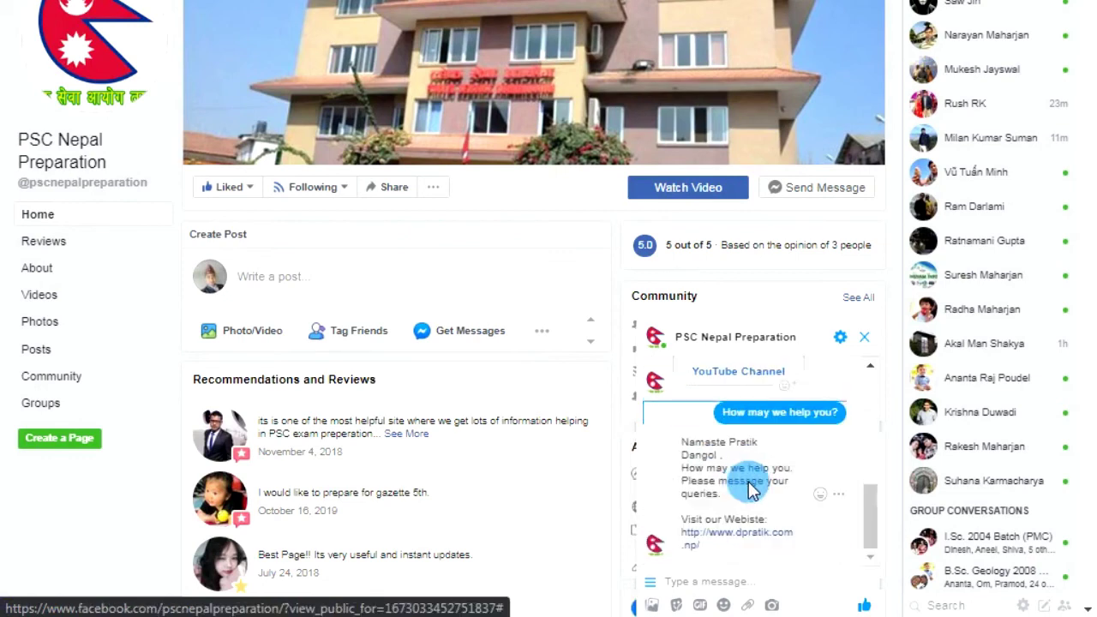